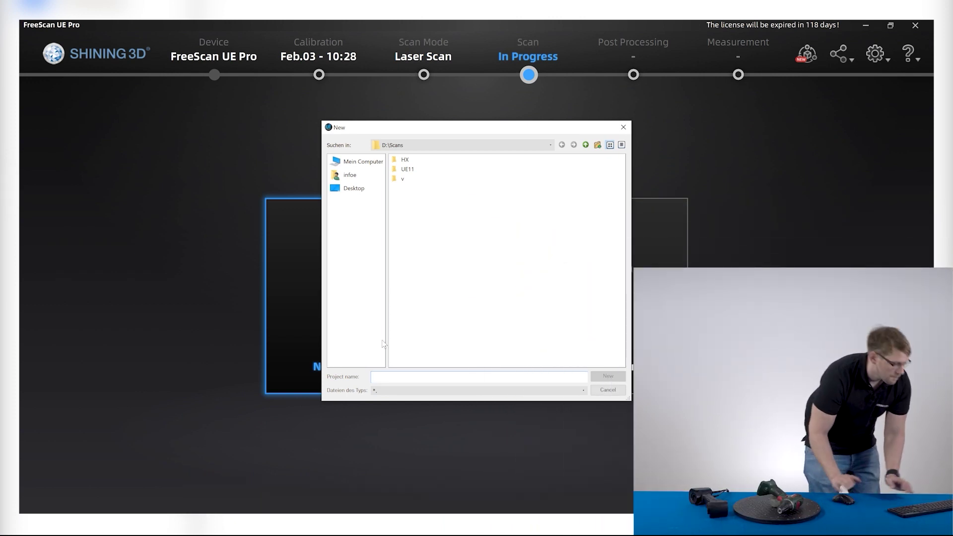
Step: Create a new project named PowerDrill in D:\Scans with High Detail resolution at 0.2 mm
type("p")
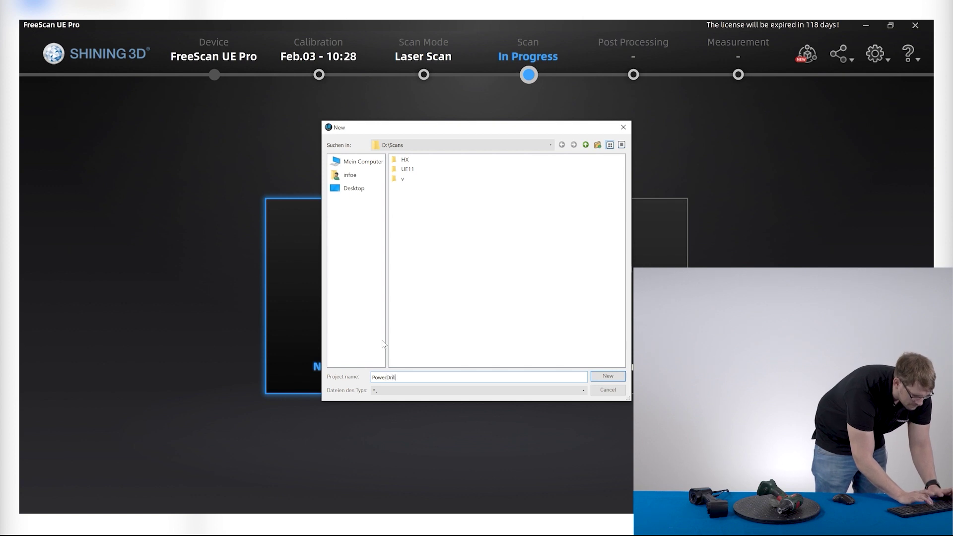
key("Return")
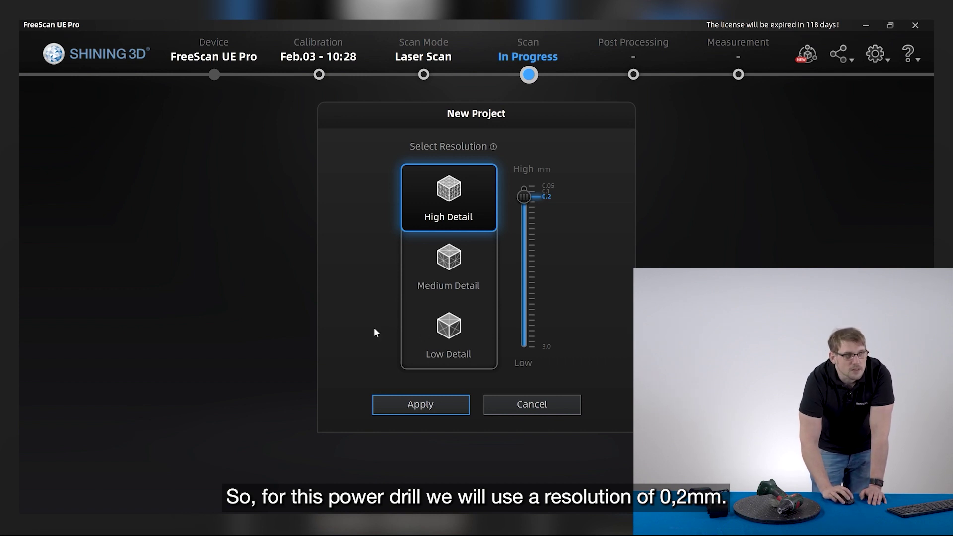
left_click(420, 398)
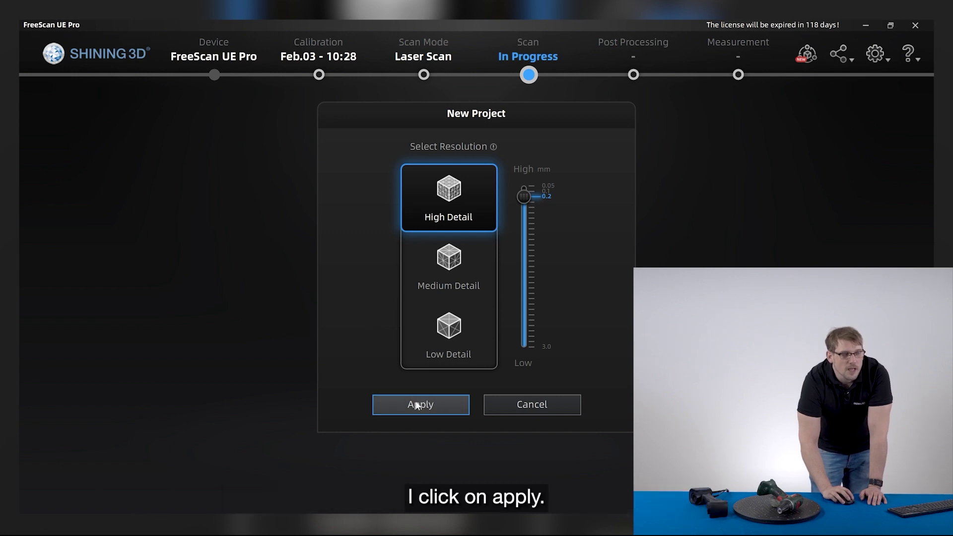
left_click(417, 405)
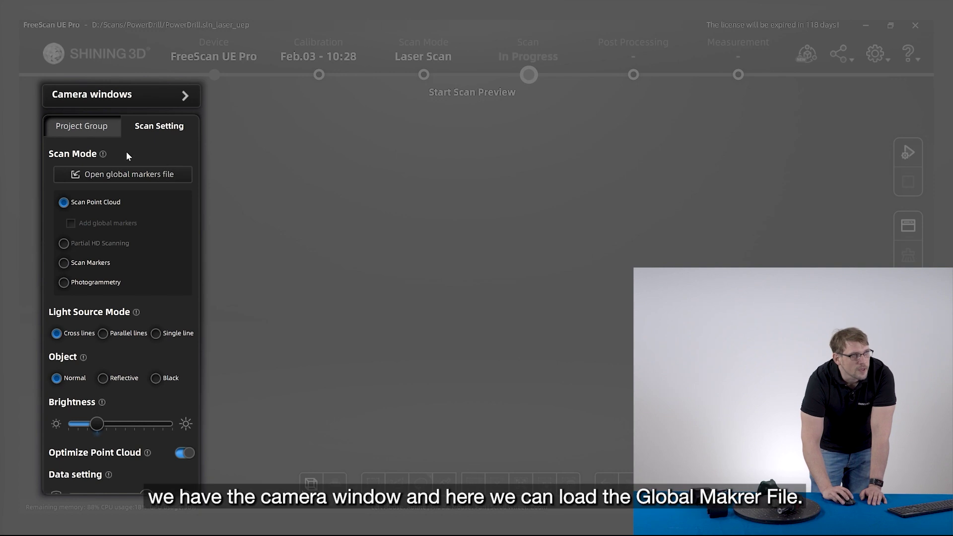
Step: Examine the camera view and the scan settings, including light source, object type, brightness, point cloud optimization and data setting
left_click(163, 97)
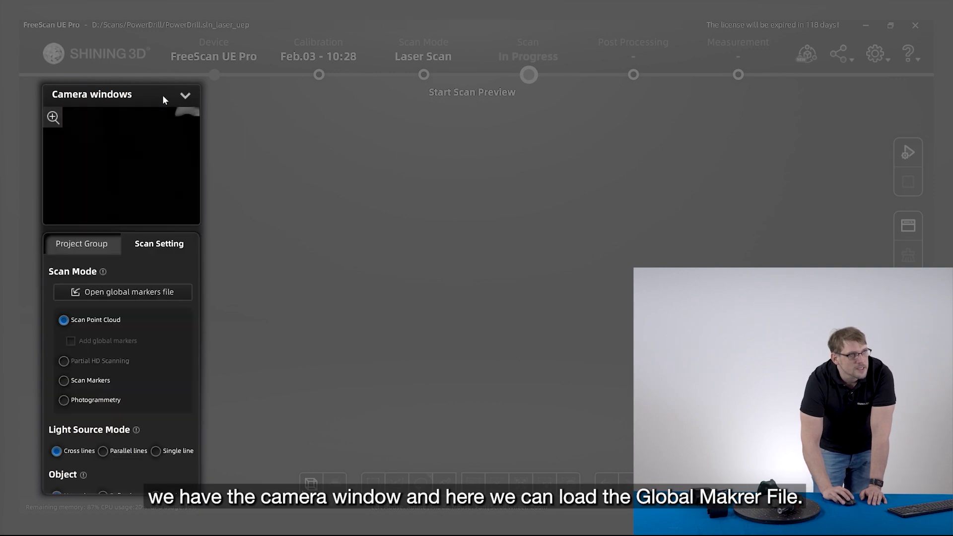
left_click(163, 98)
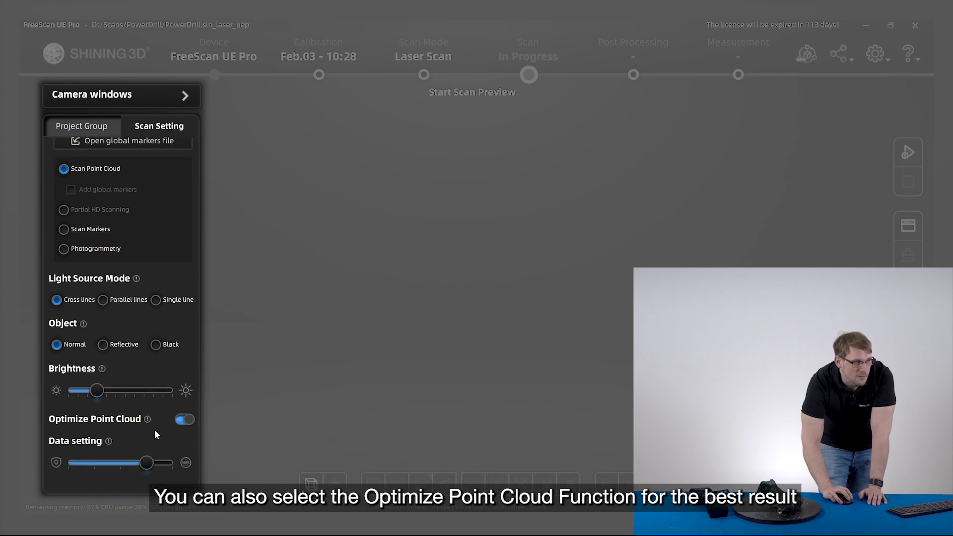
scroll(153, 430, "down", 2)
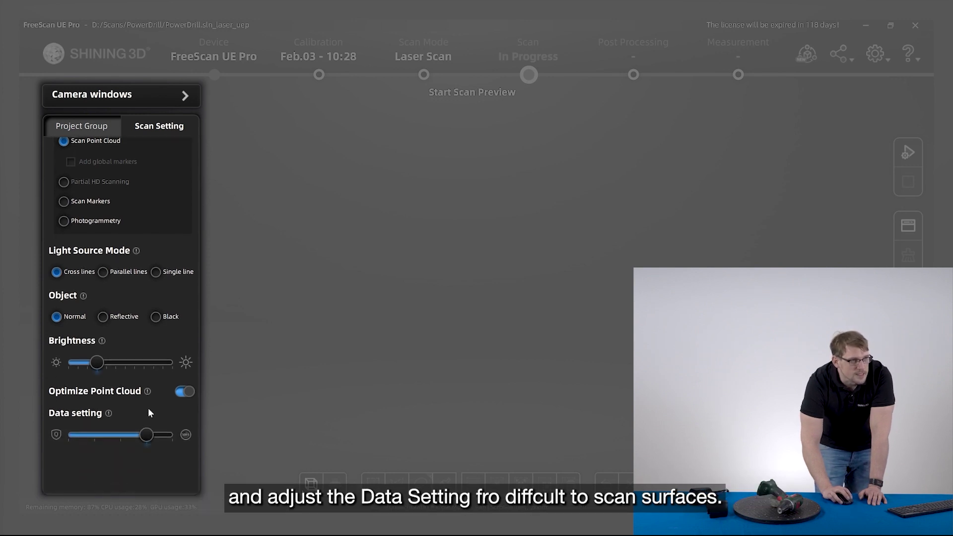
scroll(148, 412, "up", 2)
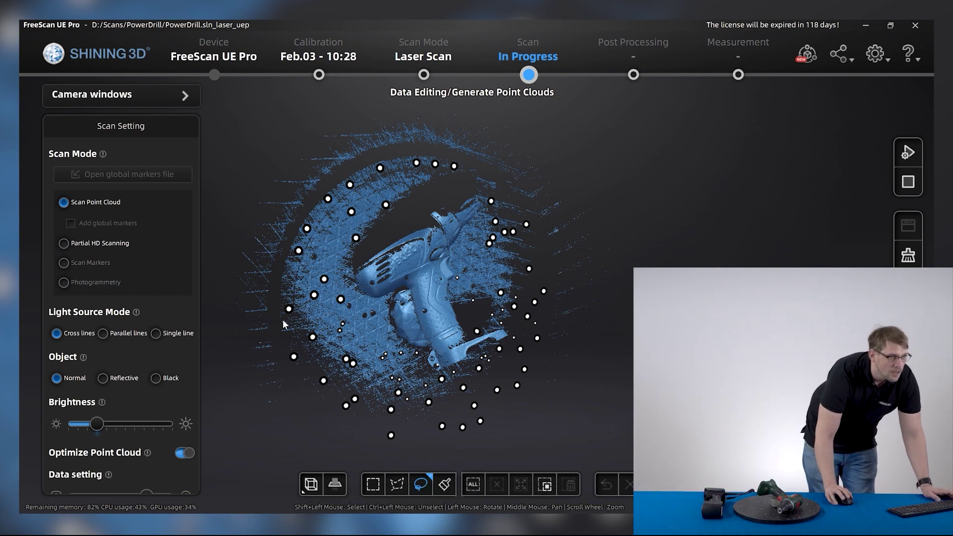
Step: Create a cutting plane from three markers around the drill and apply it with deletion of the selected turntable data
left_click(334, 487)
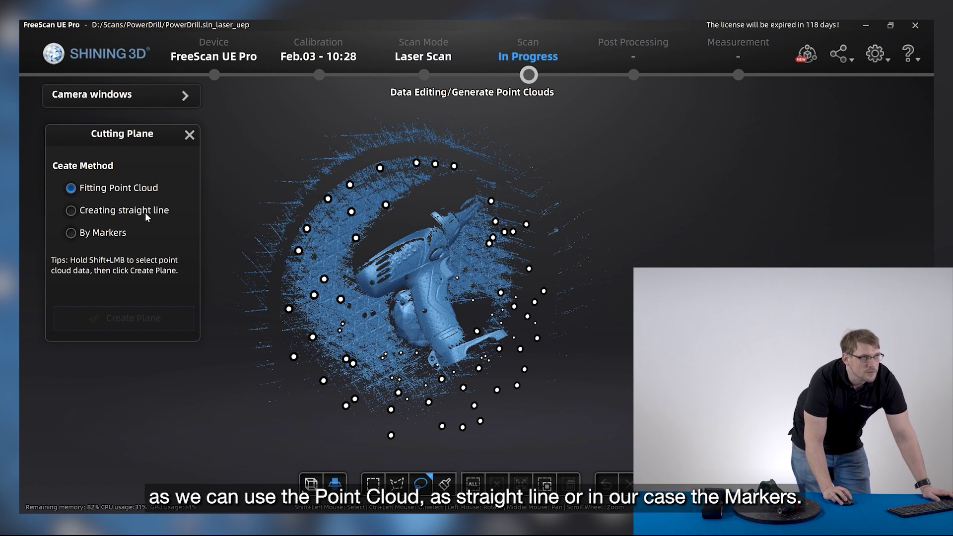
left_click(71, 233)
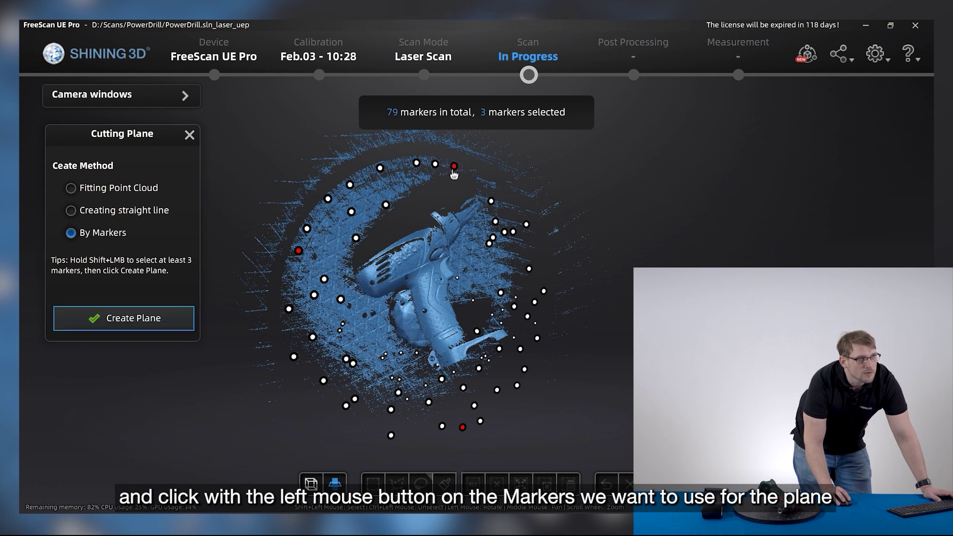
left_click(145, 320)
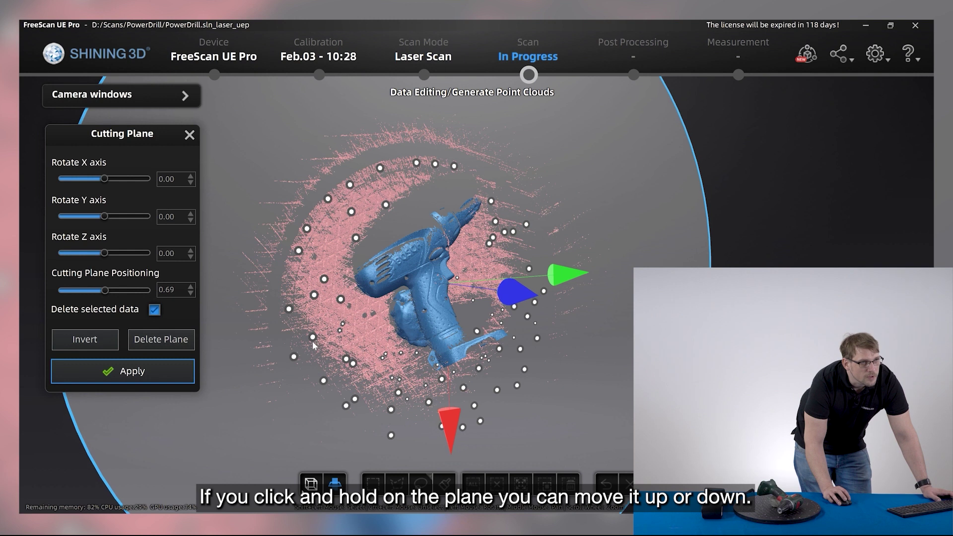
left_click_drag(314, 346, 325, 339)
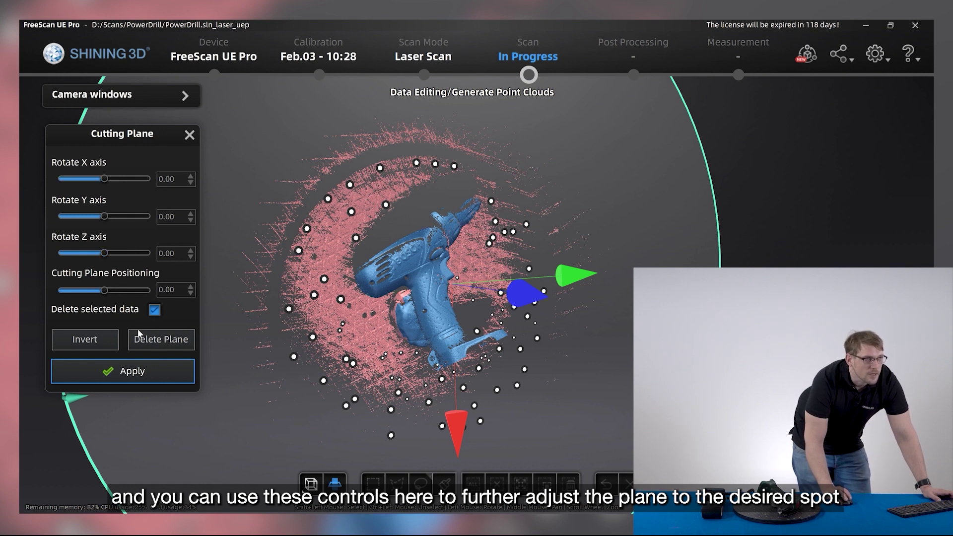
left_click(128, 378)
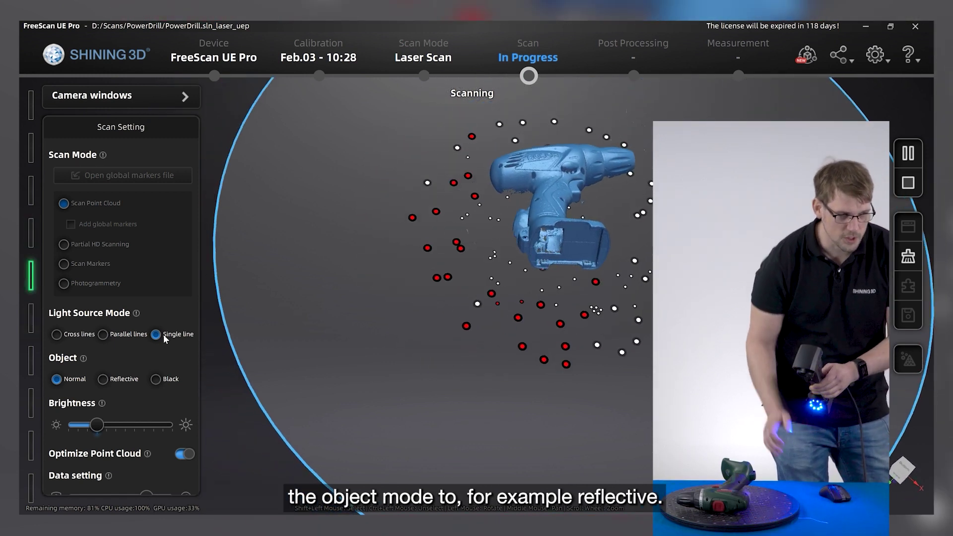
Step: Set the object type to Reflective for the single-line scan of the drill
left_click(119, 380)
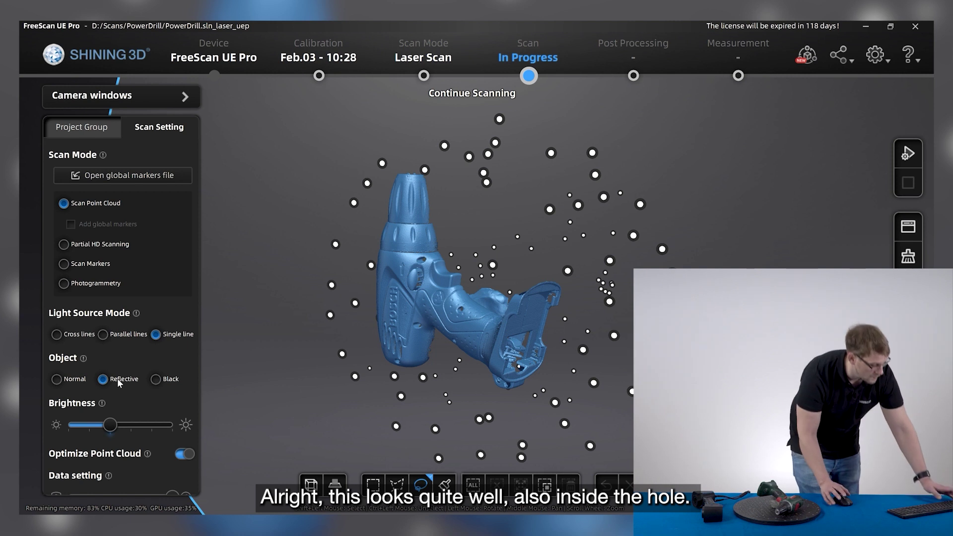
Step: Mark the drill, extend the selection to its connected domain, invert it and delete the clay support, applying the edit
left_click_drag(399, 287, 474, 326)
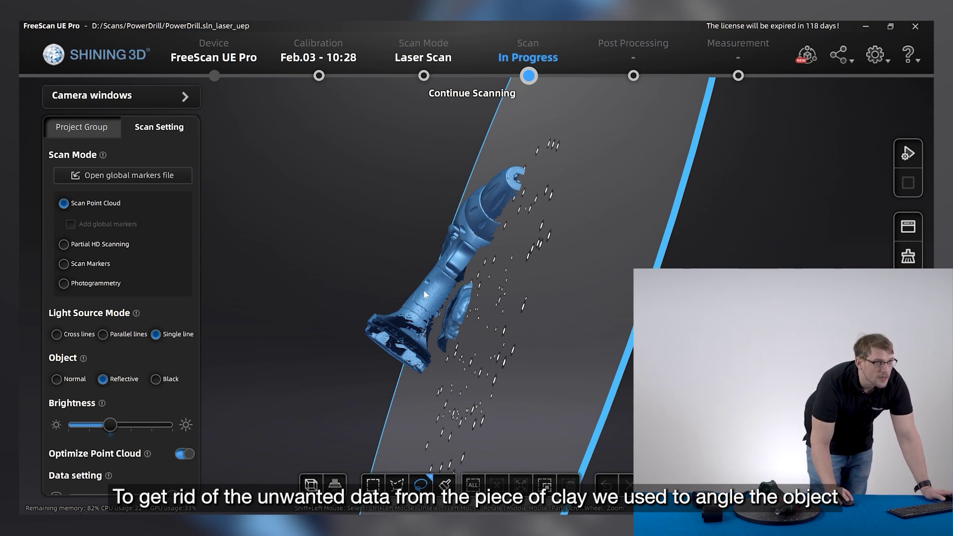
left_click_drag(386, 287, 364, 264)
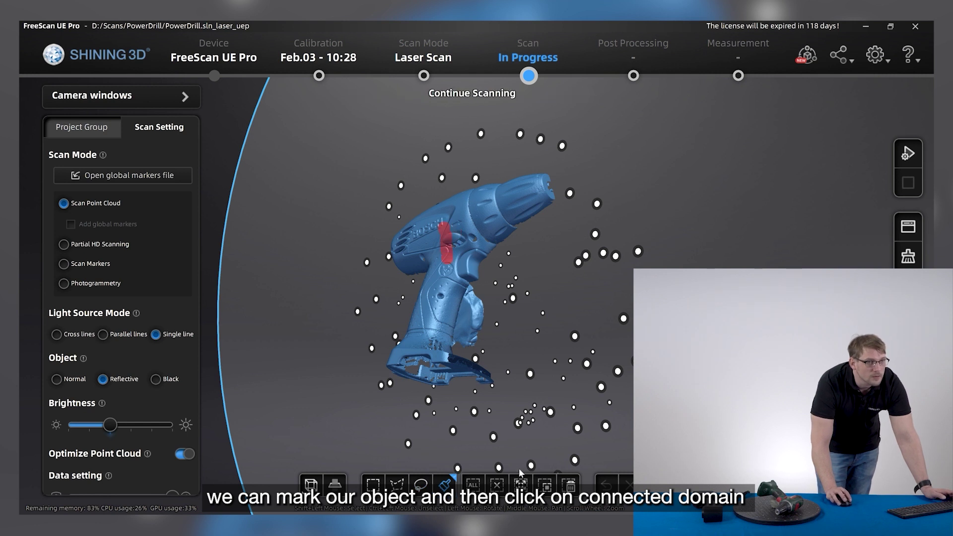
left_click(521, 485)
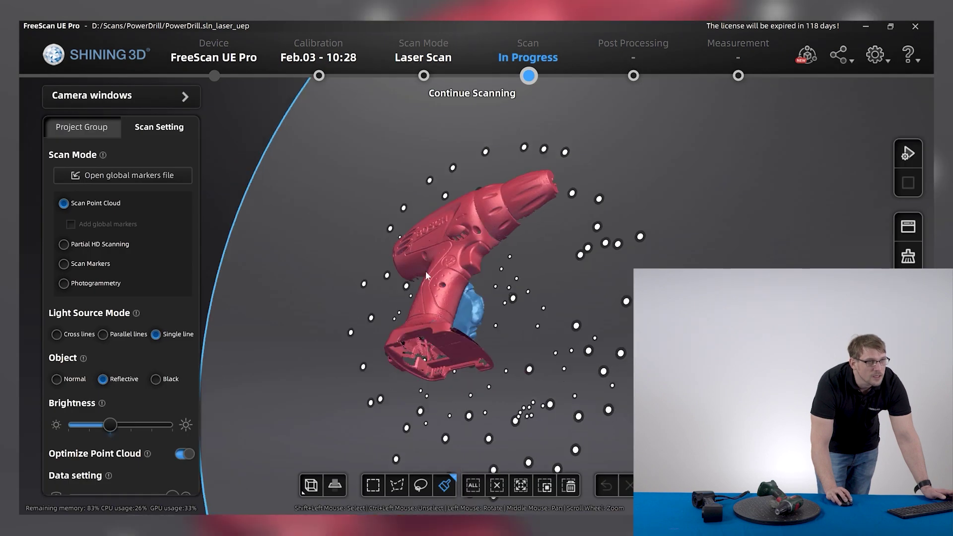
mouse_move(426, 274)
left_mouse_down()
mouse_move(486, 137)
mouse_move(577, 147)
left_mouse_up()
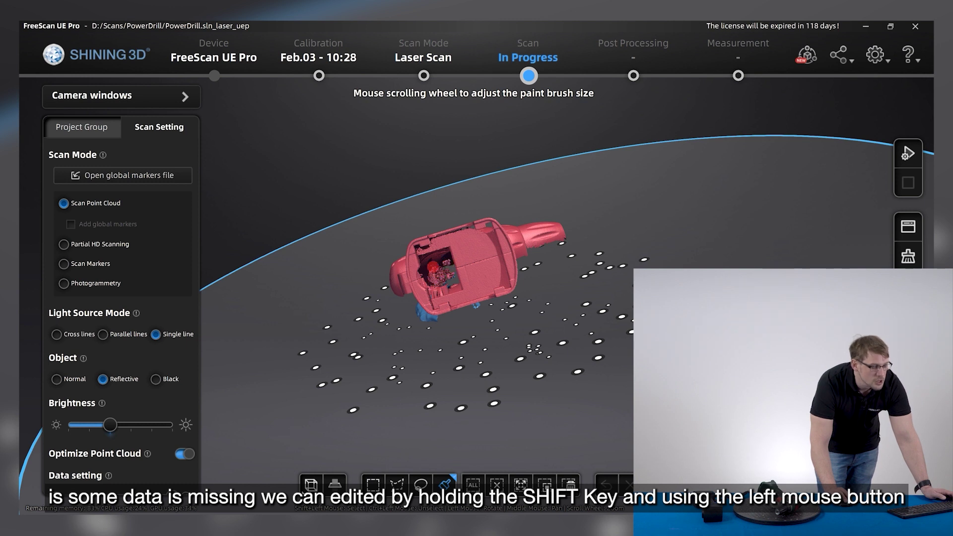
left_click(544, 483)
left_click_drag(496, 422, 230, 317)
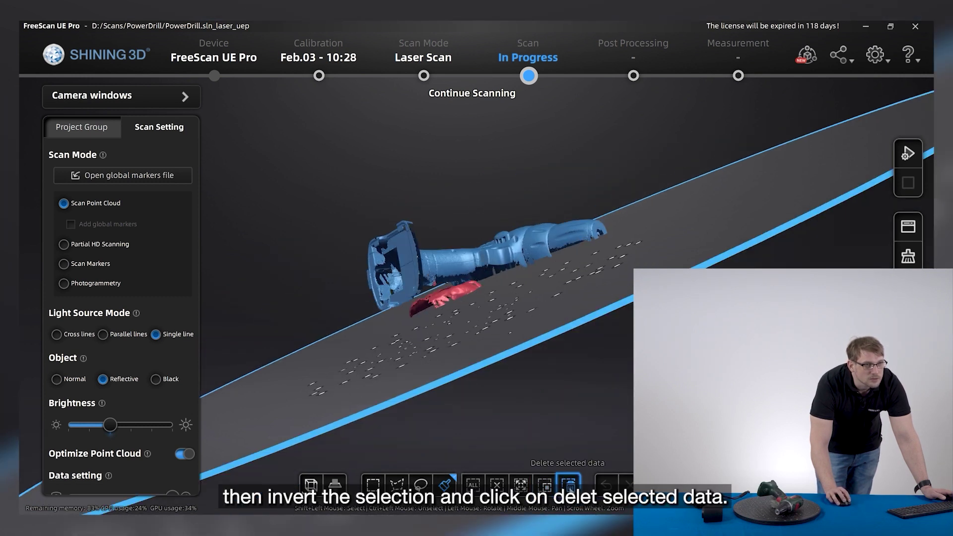
left_click(569, 484)
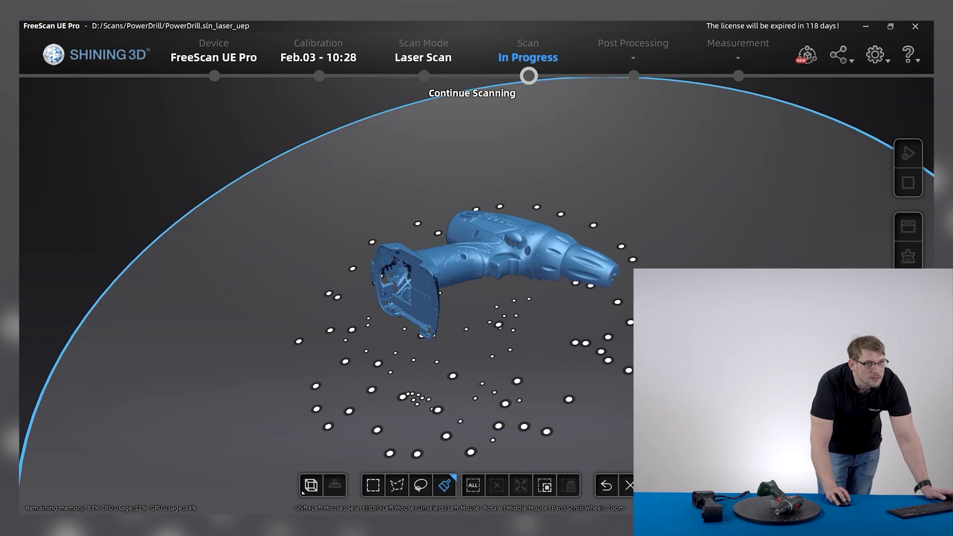
left_click(653, 486)
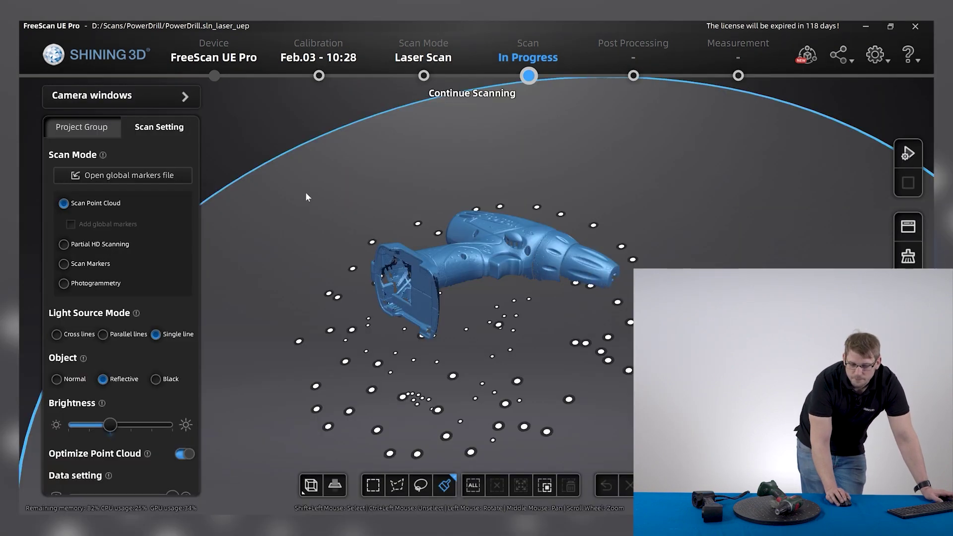
Step: Switch the light source mode to Cross lines
left_click_drag(306, 197, 391, 245)
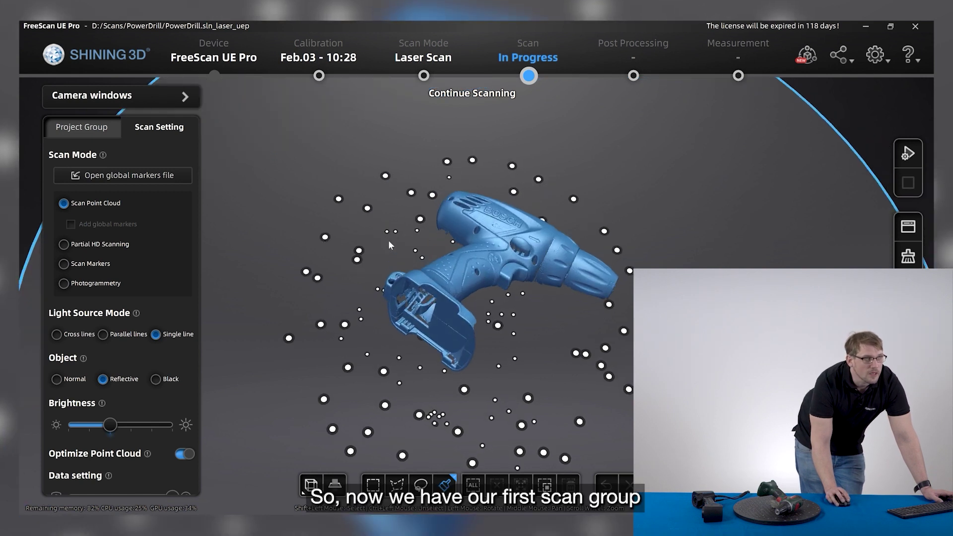
left_click(59, 335)
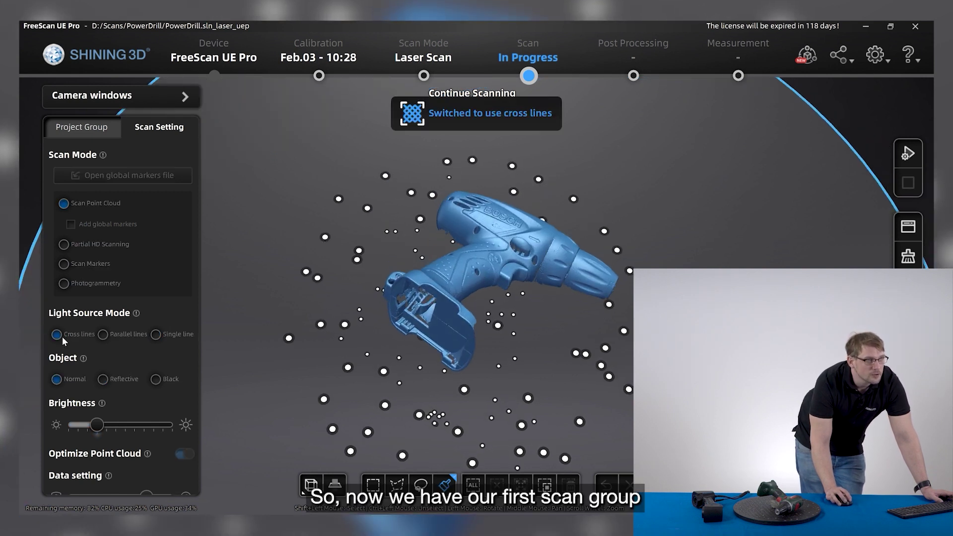
left_click_drag(438, 241, 612, 366)
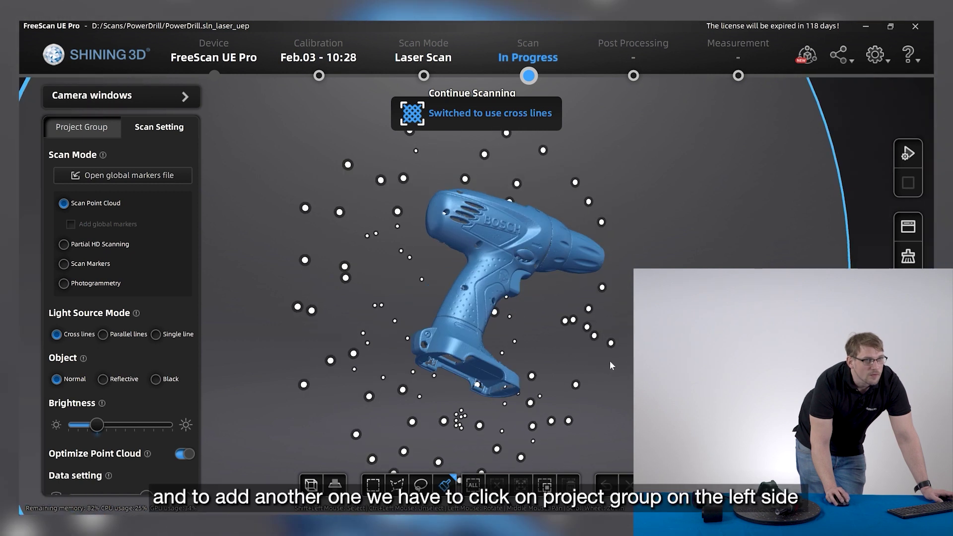
Step: Add a second project to the project group and show its scan settings
left_click(82, 130)
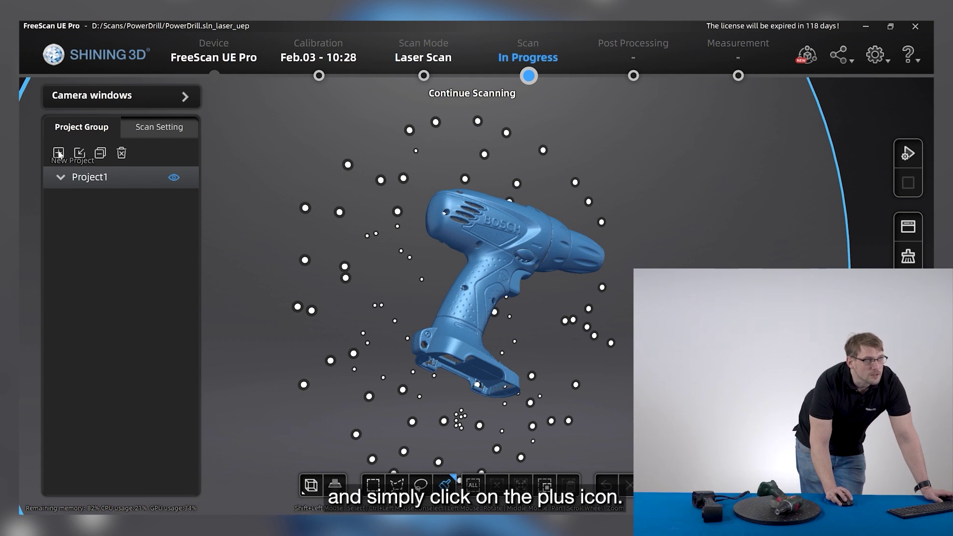
left_click(59, 153)
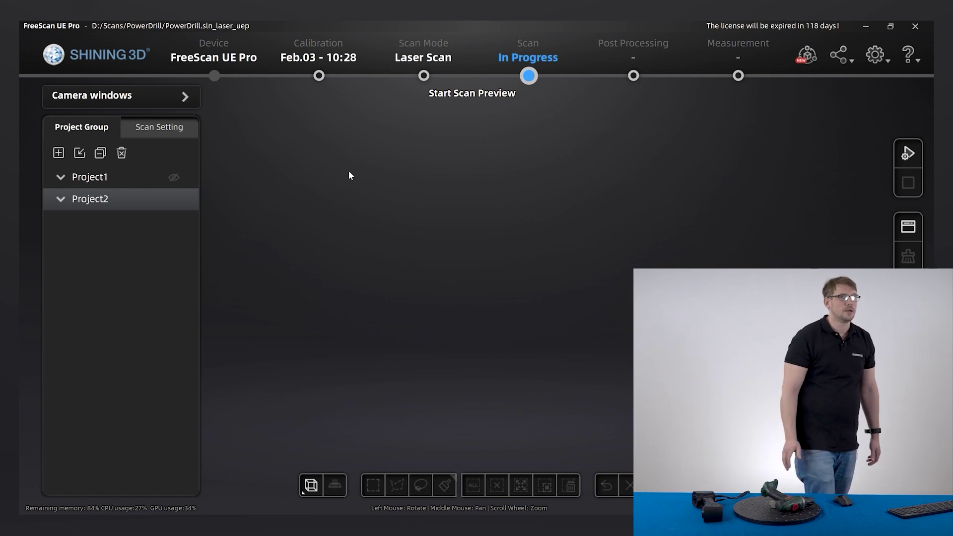
left_click(157, 128)
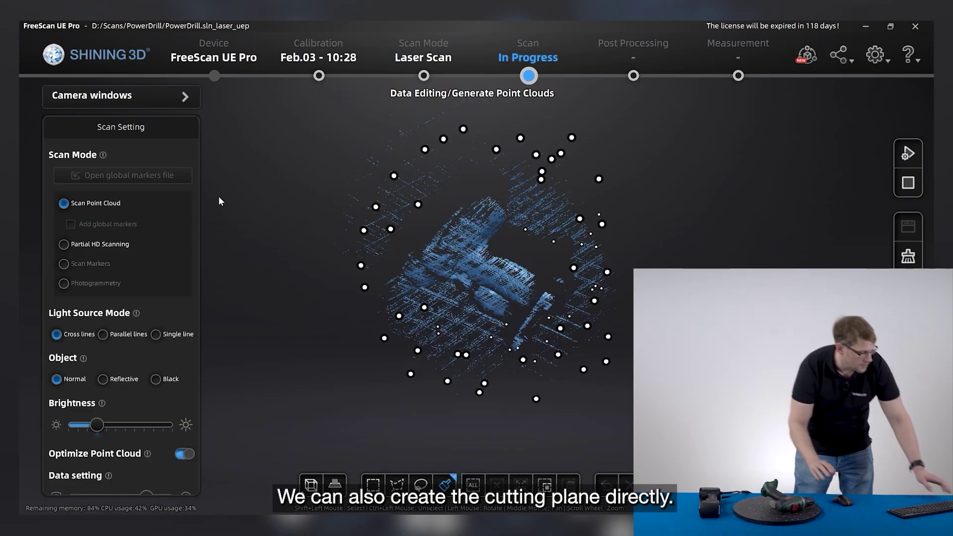
Step: Create a cutting plane from three markers in the second scan and apply it with deletion of the selected data
left_click(333, 485)
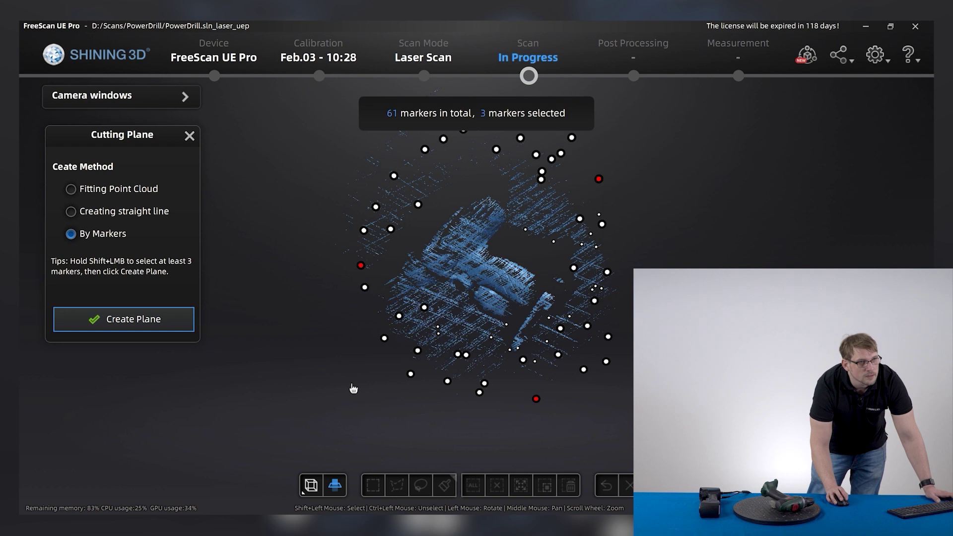
left_click(163, 326)
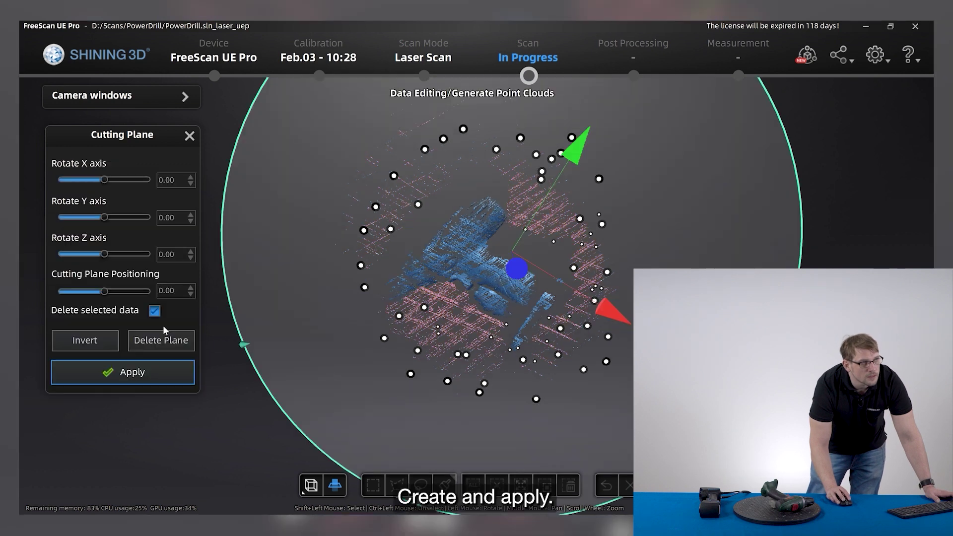
left_click(139, 380)
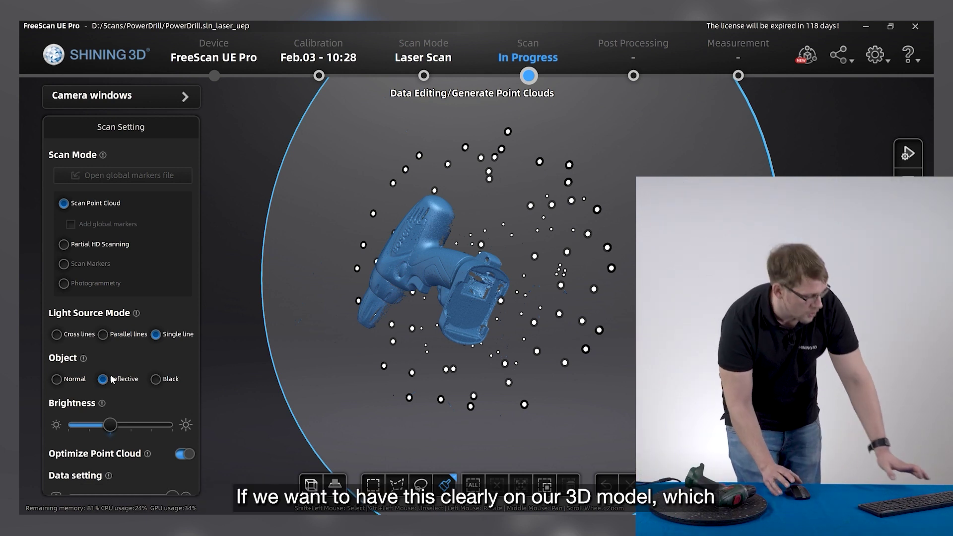
Step: Switch to Partial HD Scanning and lasso the small raised lettering area at the lower end of the drill's handle
mouse_move(333, 285)
left_mouse_down()
mouse_move(468, 270)
mouse_move(606, 312)
mouse_move(524, 302)
left_mouse_up()
scroll(474, 285, "up", 5)
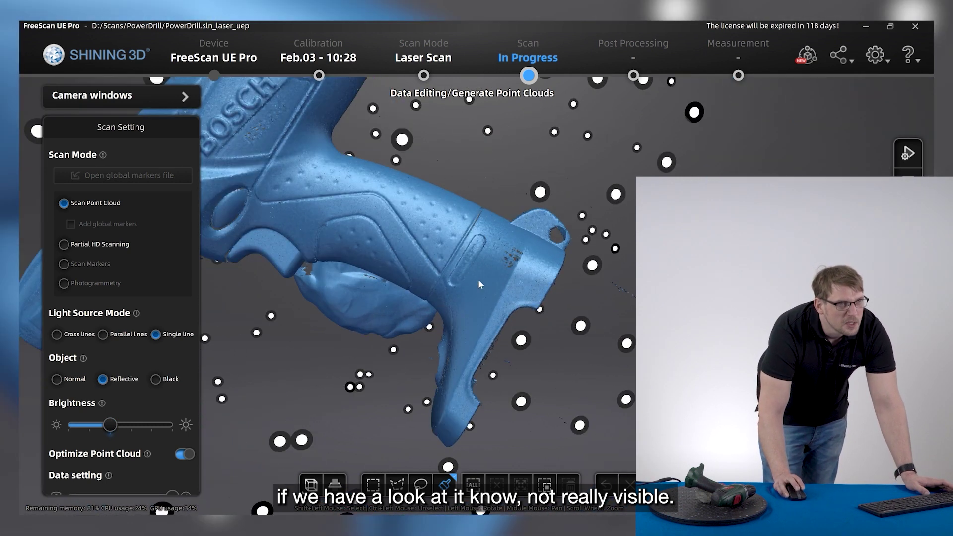
scroll(479, 279, "up", 2)
scroll(473, 276, "down", 8)
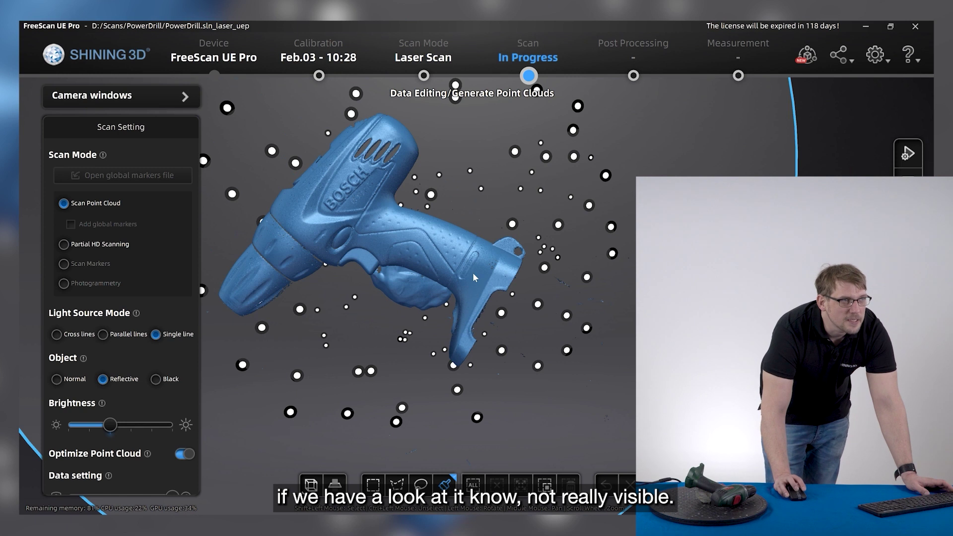
left_click(66, 243)
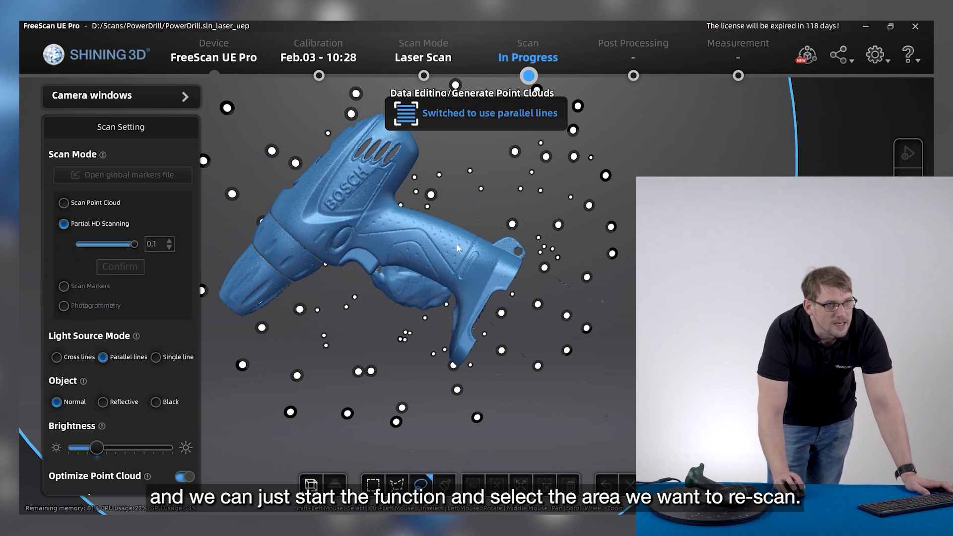
scroll(480, 263, "up", 3)
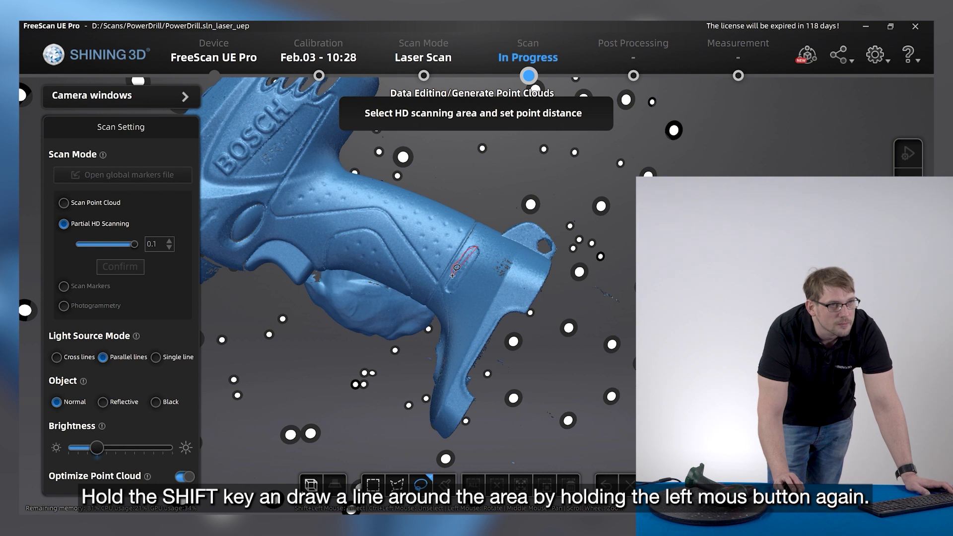
left_click_drag(457, 268, 451, 274, "shift")
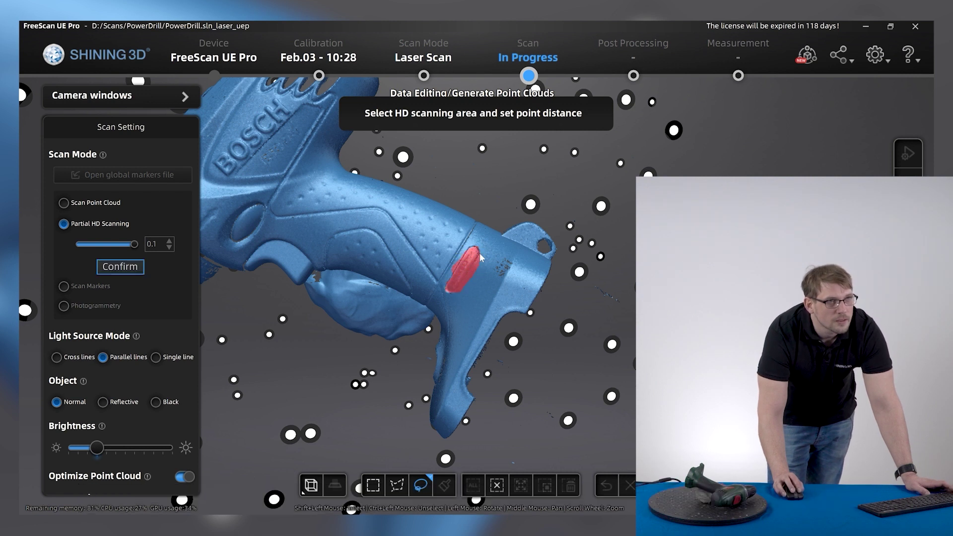
Step: Set the HD point distance to 0.03 mm and confirm HD scanning with deletion of the selected area's data
left_click(169, 247)
left_click(169, 247)
left_click(170, 247)
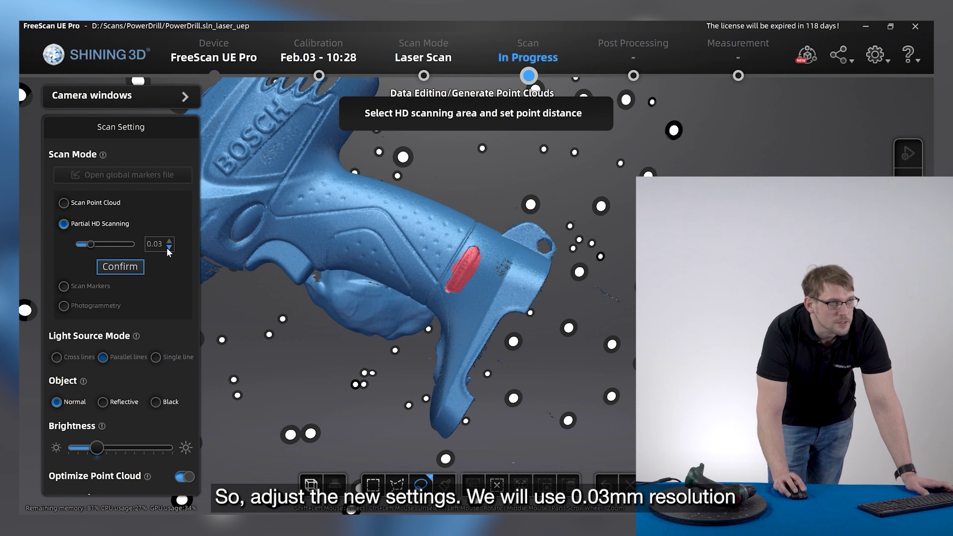
left_click(127, 268)
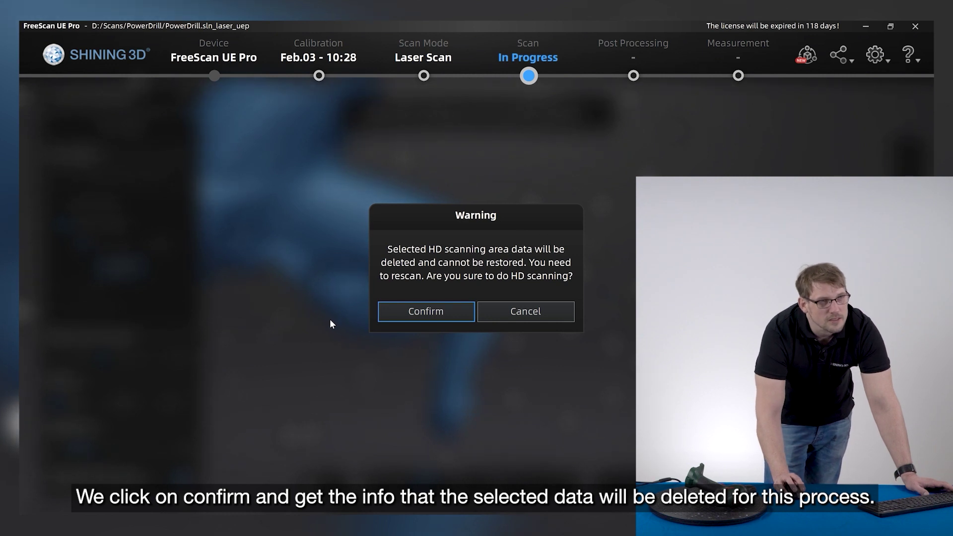
left_click(416, 312)
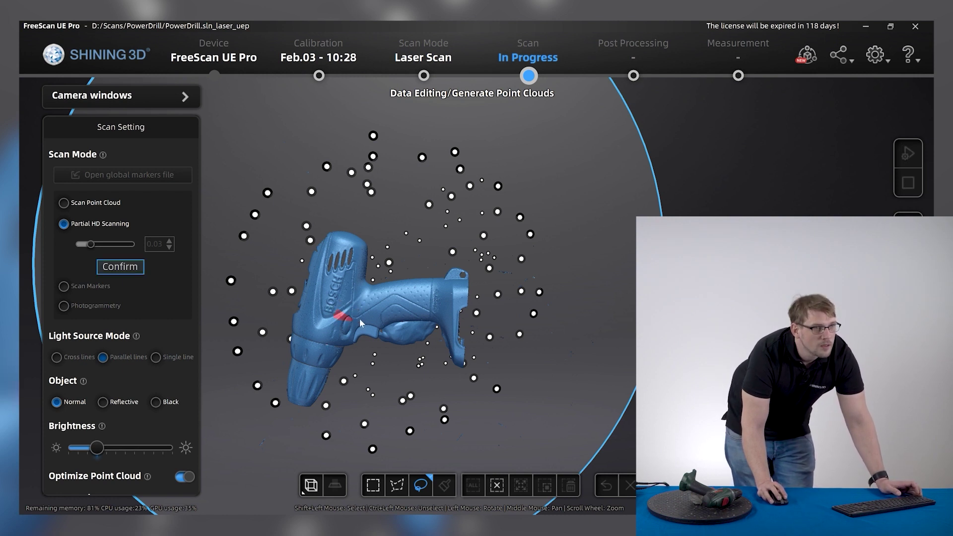
Step: Clear the selection on the drill body and examine the re-scanned lettering on the handle up close
left_click(497, 486)
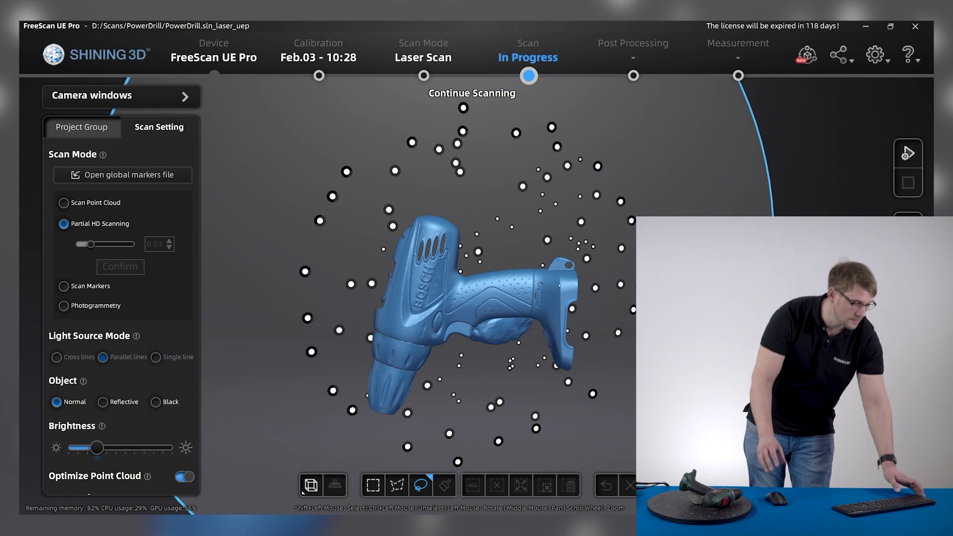
scroll(568, 294, "up", 10)
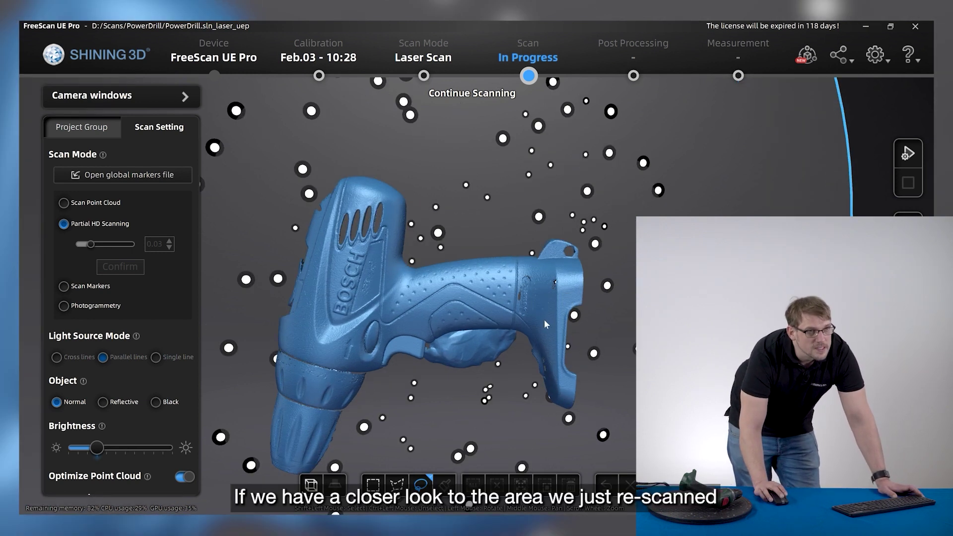
scroll(534, 325, "up", 2)
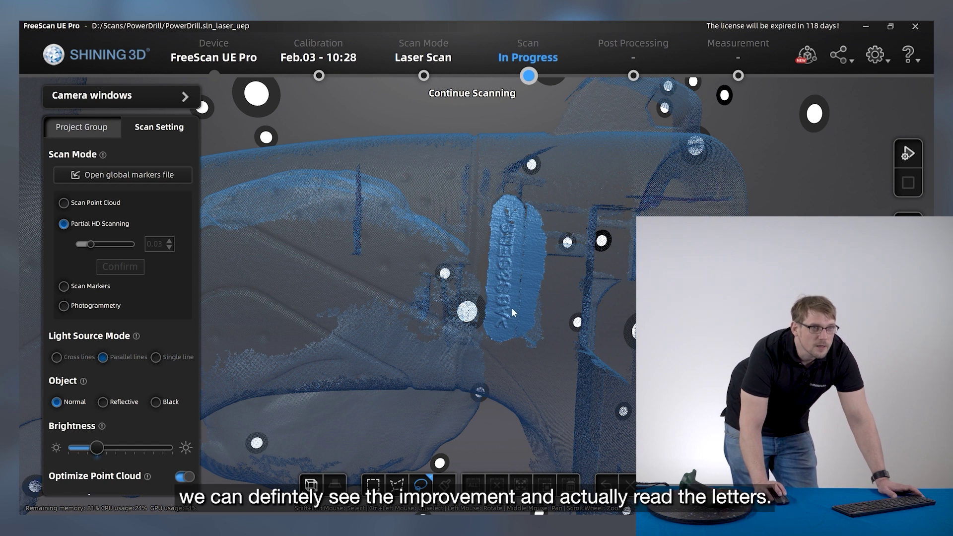
scroll(511, 317, "up", 10)
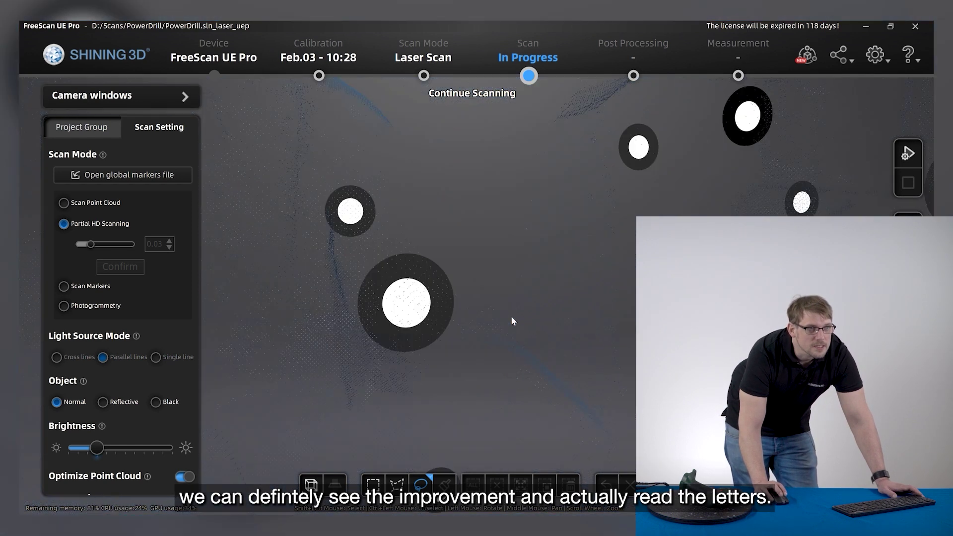
scroll(512, 320, "down", 8)
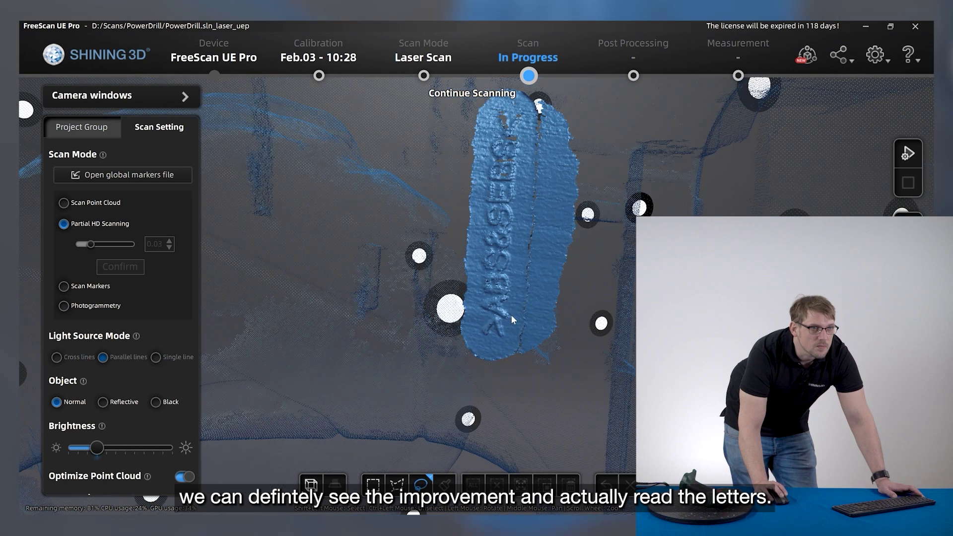
scroll(514, 316, "down", 10)
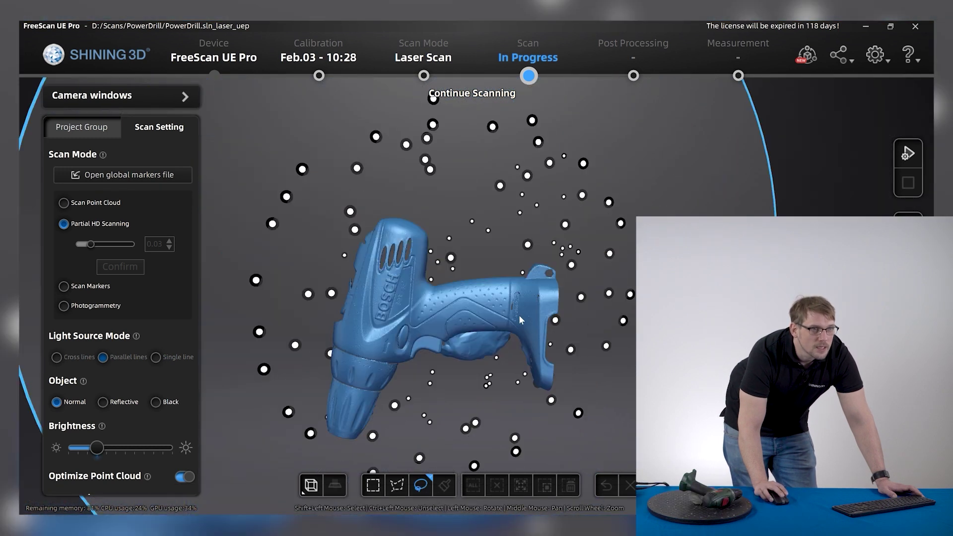
Step: Clear the remaining selection on the drill and return the scan mode to Scan Point Cloud
left_click_drag(454, 425, 419, 142)
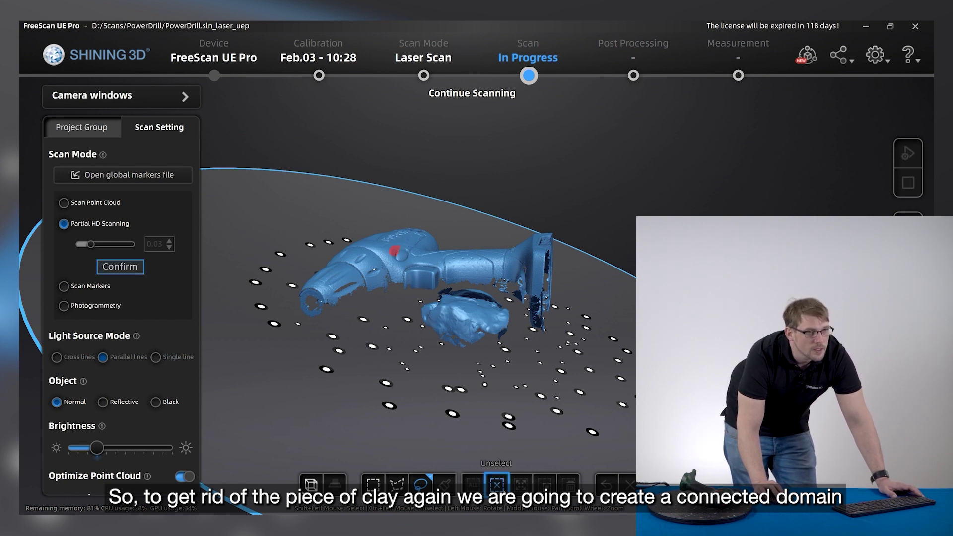
left_click(502, 491)
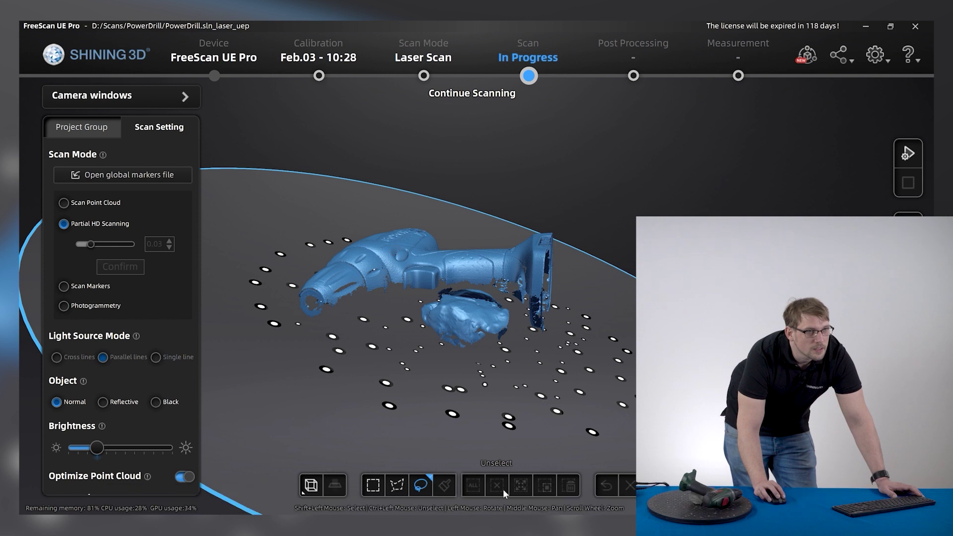
left_click(66, 204)
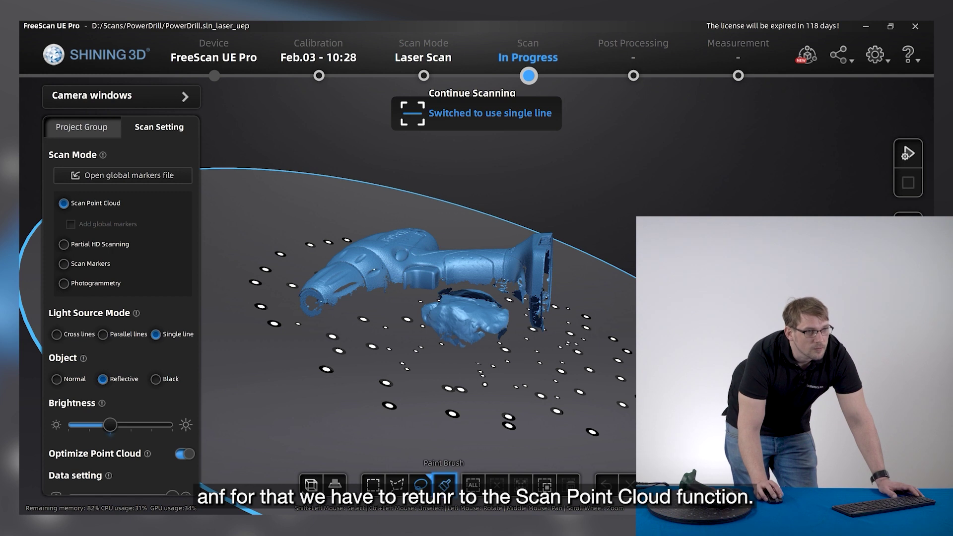
Step: Select the drill's connected domain, invert the selection, deselect the needed parts inside the battery opening and delete the clay data
left_click_drag(378, 268, 395, 234, "shift")
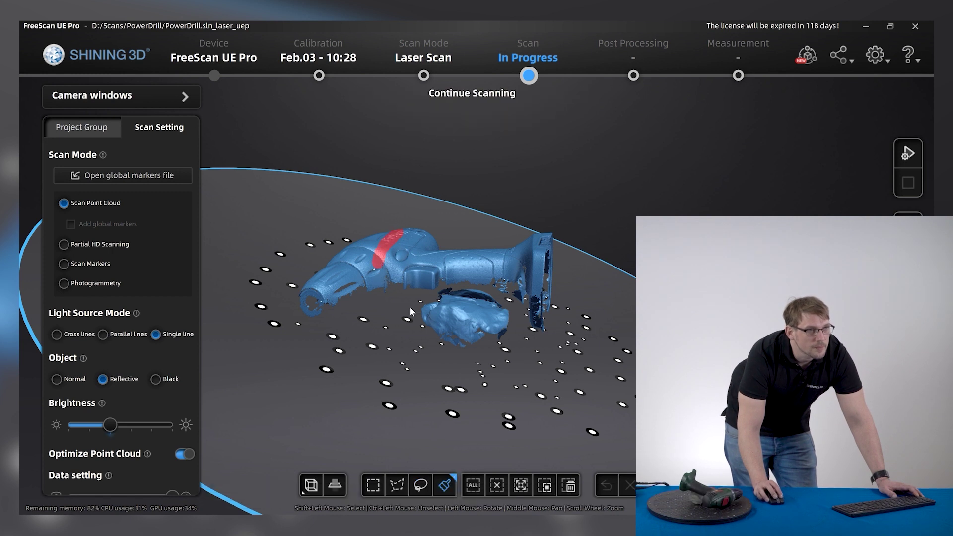
left_click(521, 484)
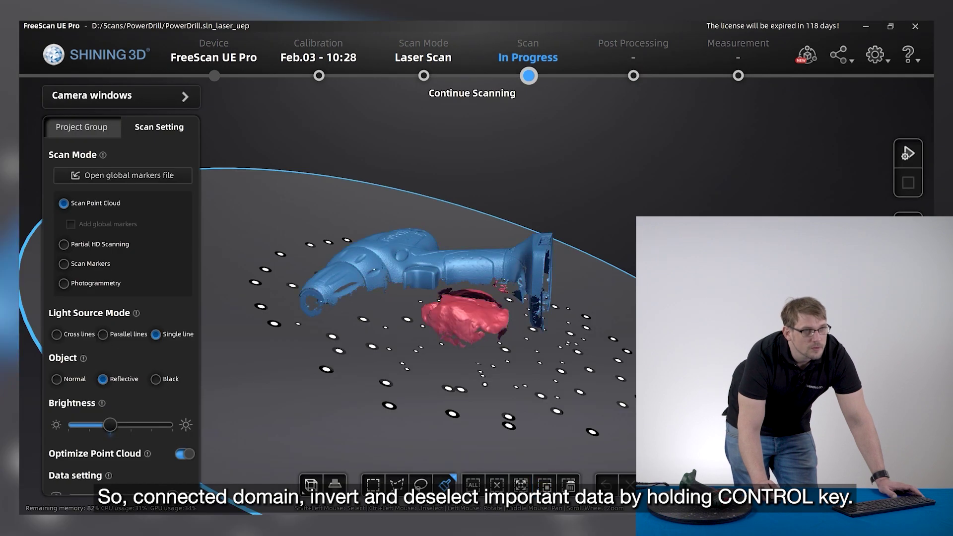
left_click_drag(457, 251, 364, 257)
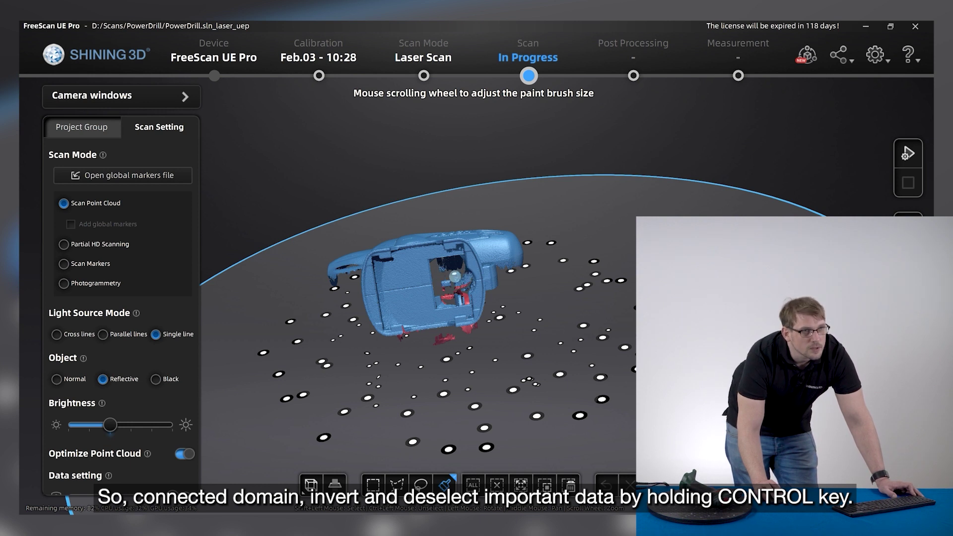
mouse_move(484, 288)
left_mouse_down()
mouse_move(559, 322)
mouse_move(543, 282)
mouse_move(502, 264)
mouse_move(457, 290)
left_mouse_up()
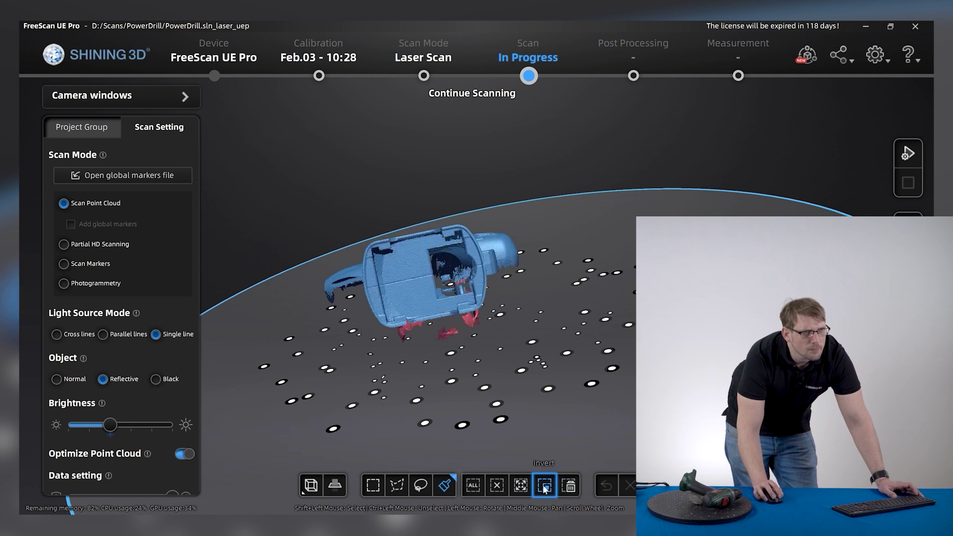
left_click(570, 486)
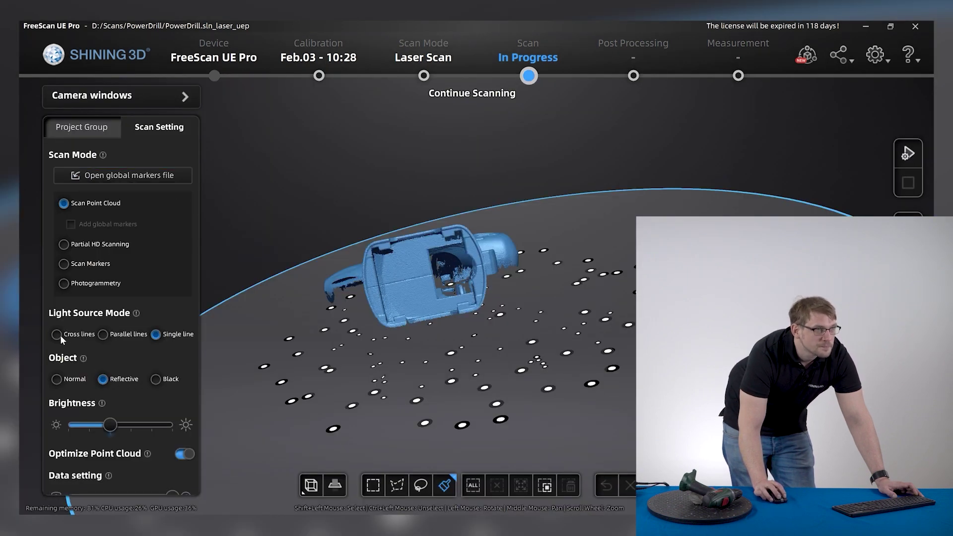
Step: Switch the light source mode to Cross lines and add a third project to the project group
left_click(56, 334)
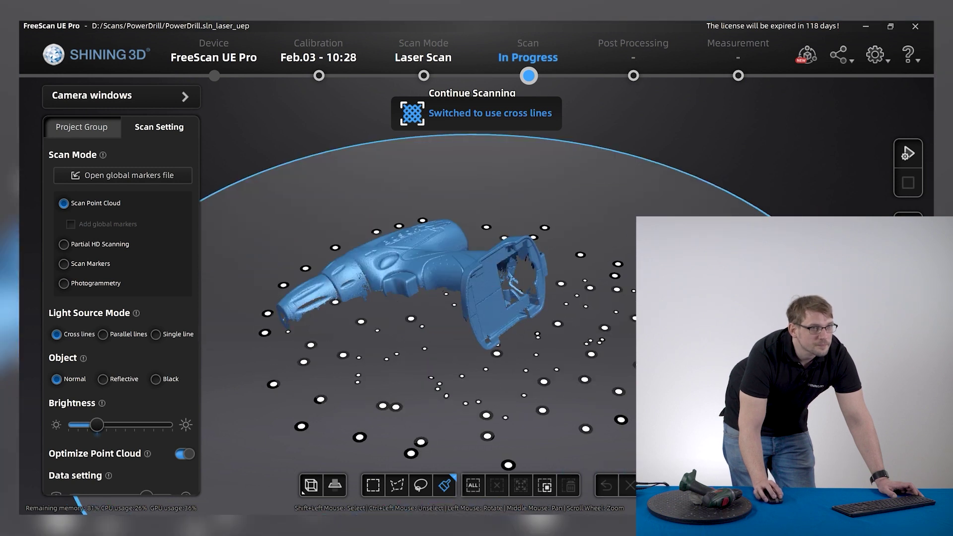
left_click_drag(557, 348, 527, 272)
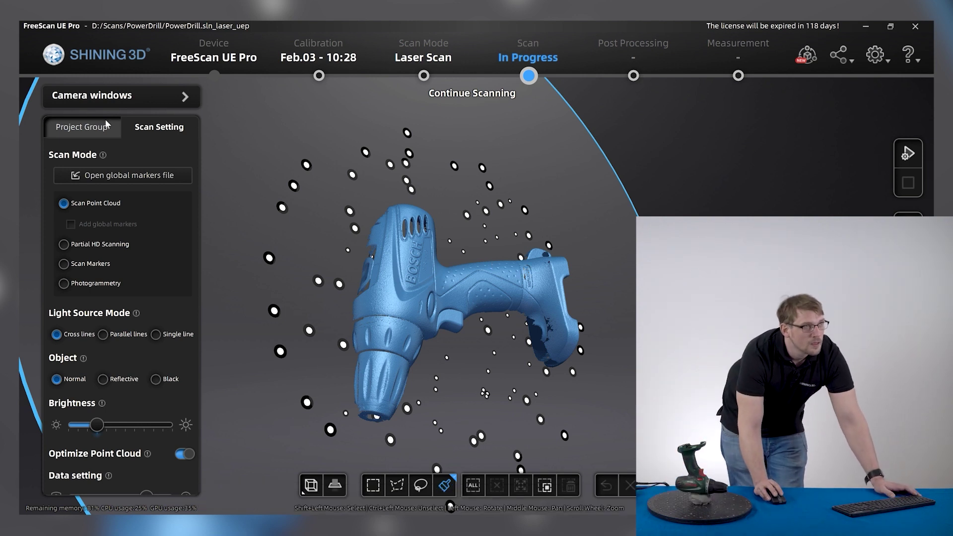
left_click(81, 127)
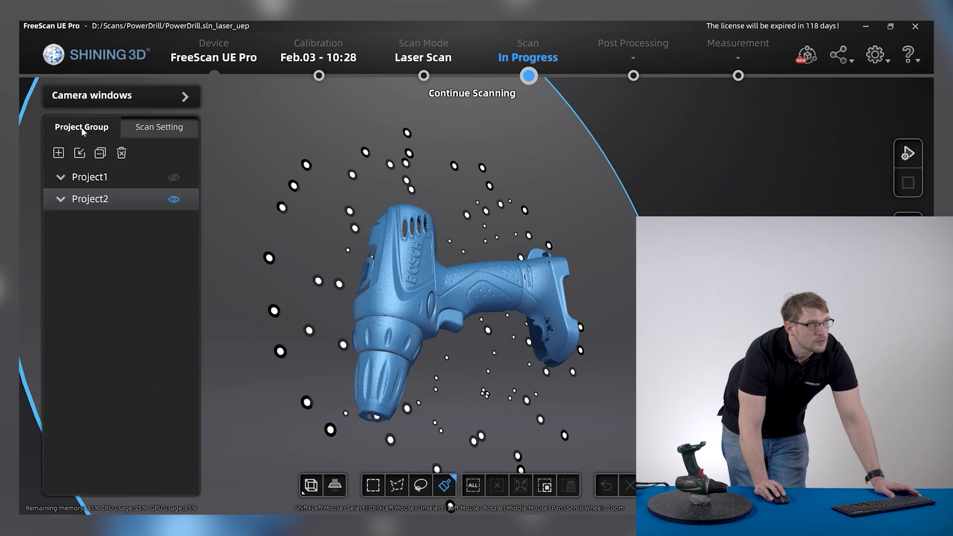
left_click(58, 154)
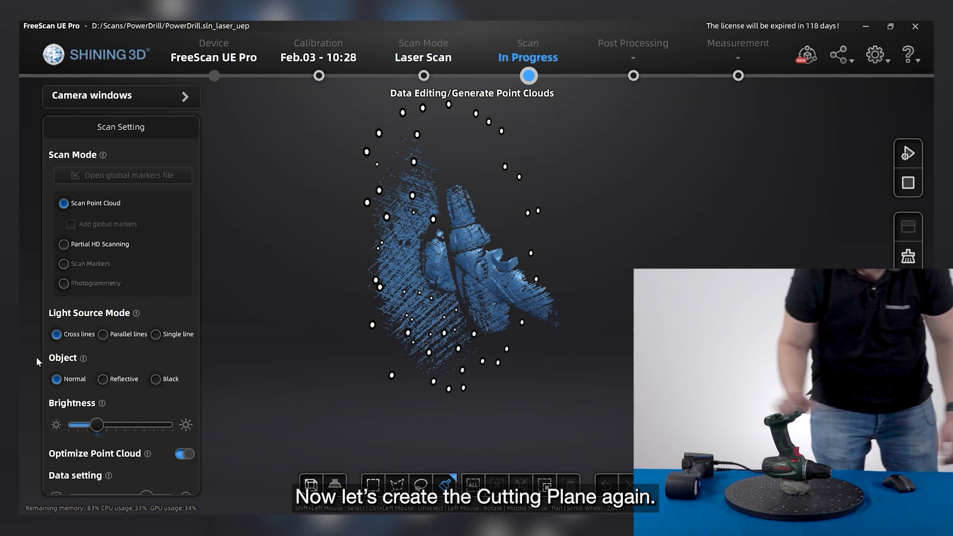
Step: Create a cutting plane by markers from three turntable markers in the third scan and apply it with Delete selected data enabled
left_click(335, 486)
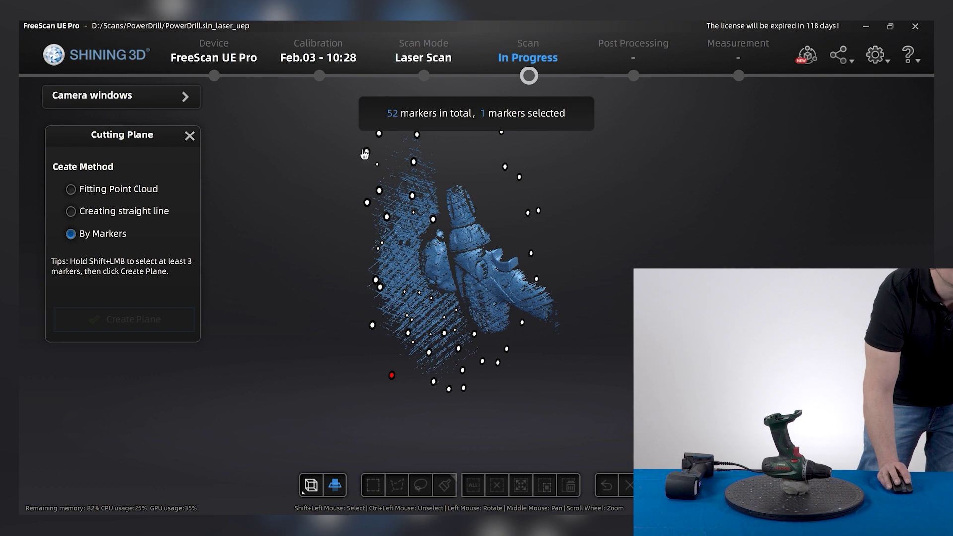
left_click(539, 211, "shift")
left_click(147, 324)
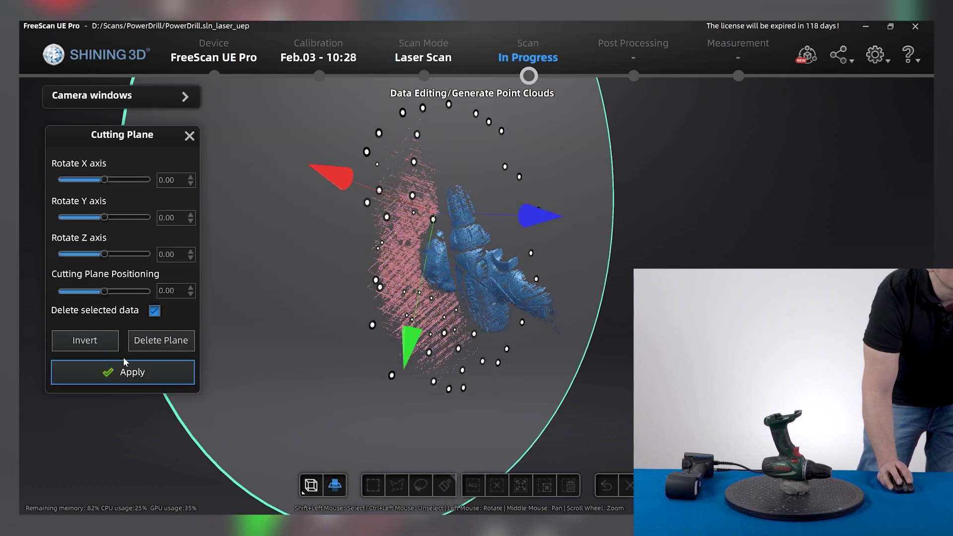
left_click(127, 370)
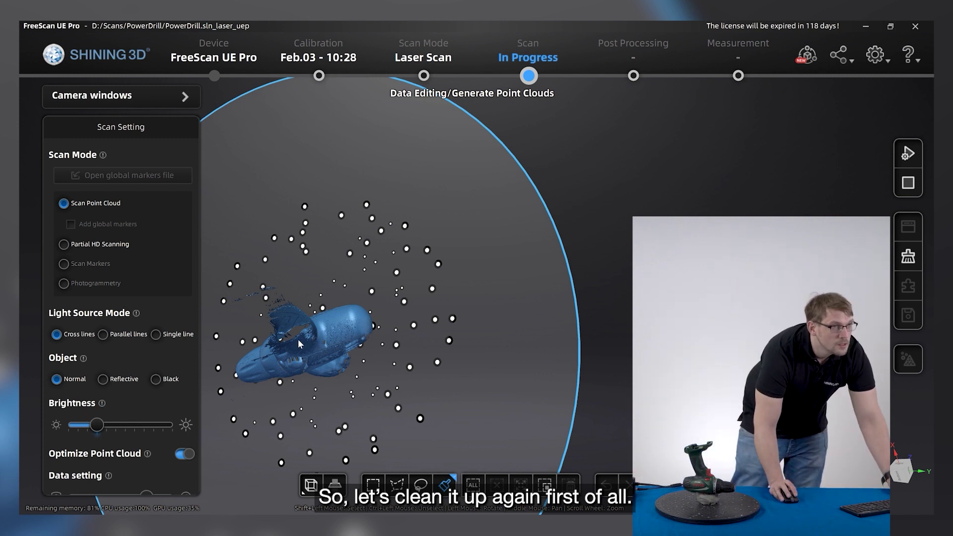
Step: Delete the clay and stray data outside the drill's connected domain in the third scan, and generate the point clouds
left_click_drag(298, 339, 339, 100)
left_click_drag(354, 284, 358, 323)
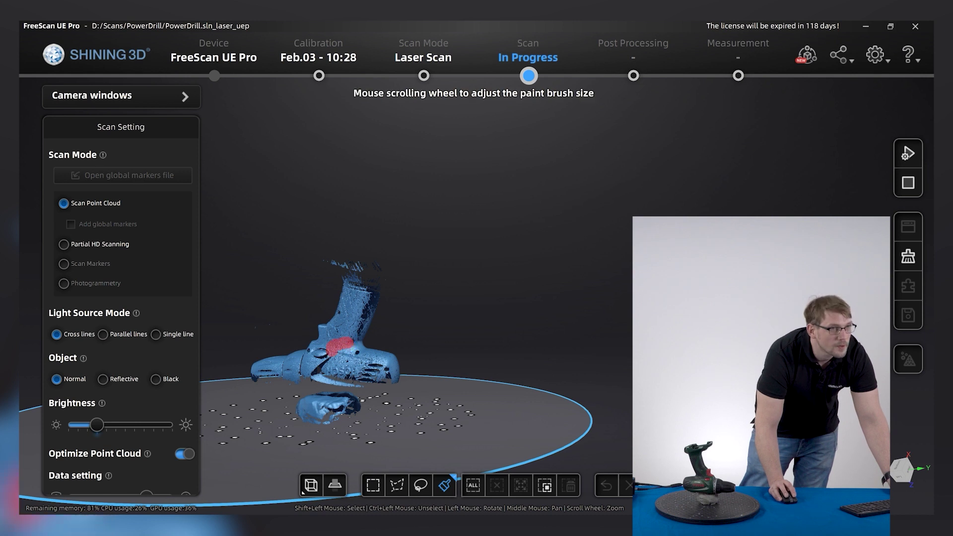
left_click_drag(320, 356, 298, 365)
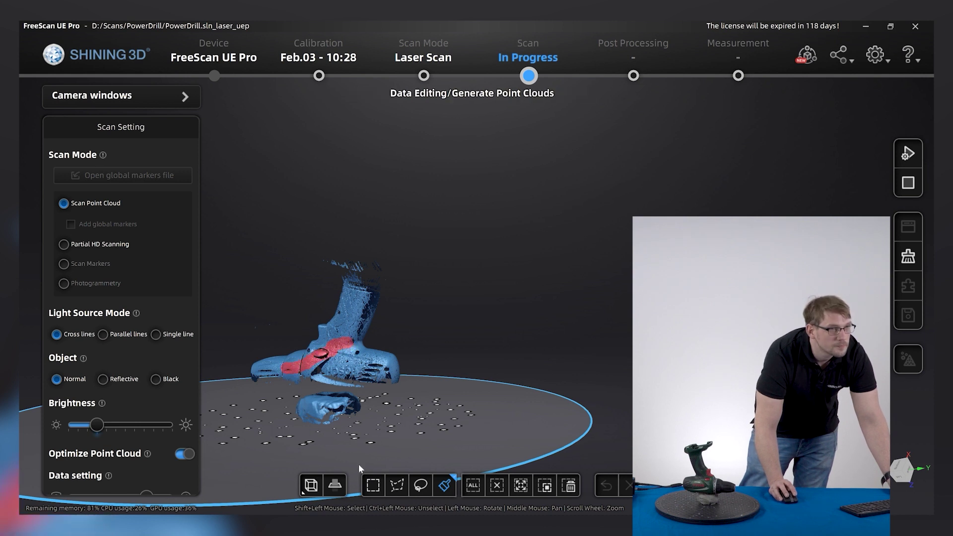
left_click(524, 489)
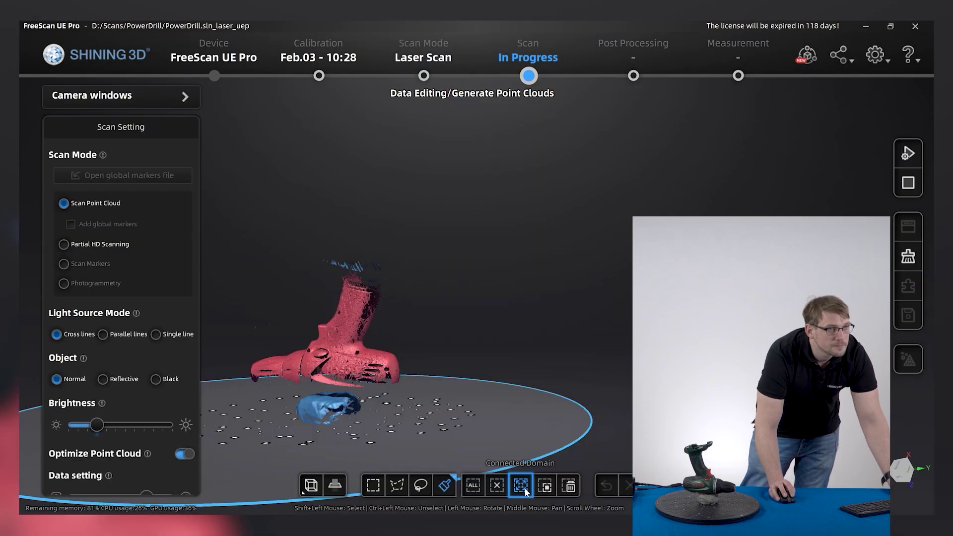
left_click(569, 486)
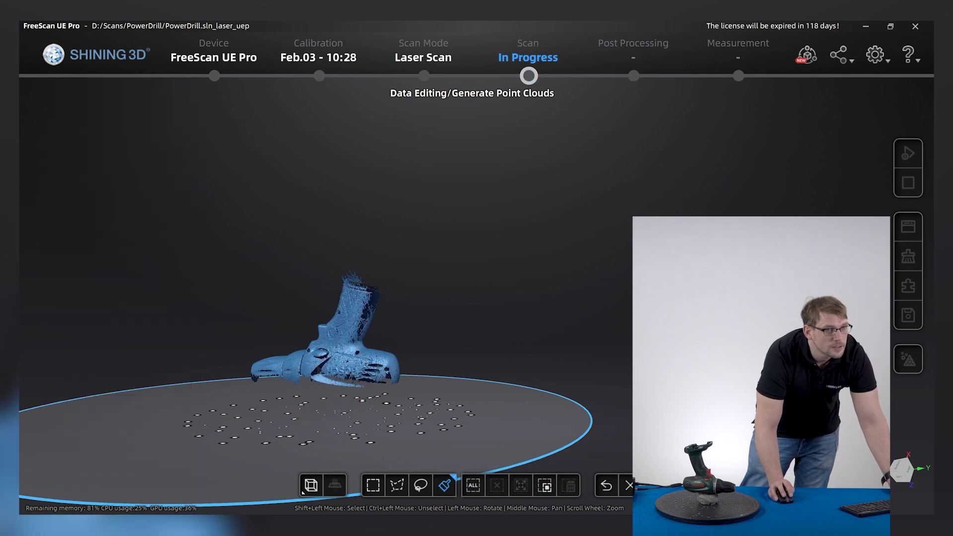
left_click(310, 485)
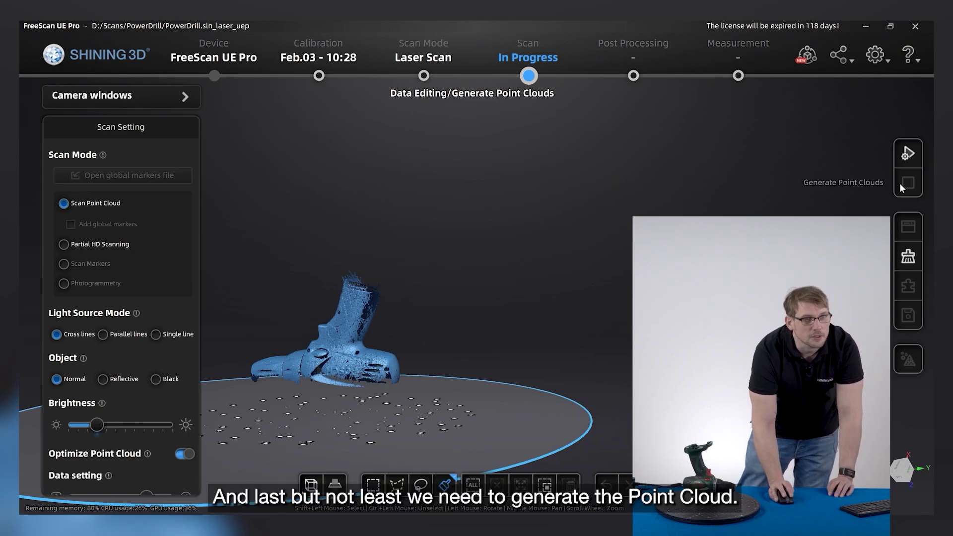
left_click(902, 188)
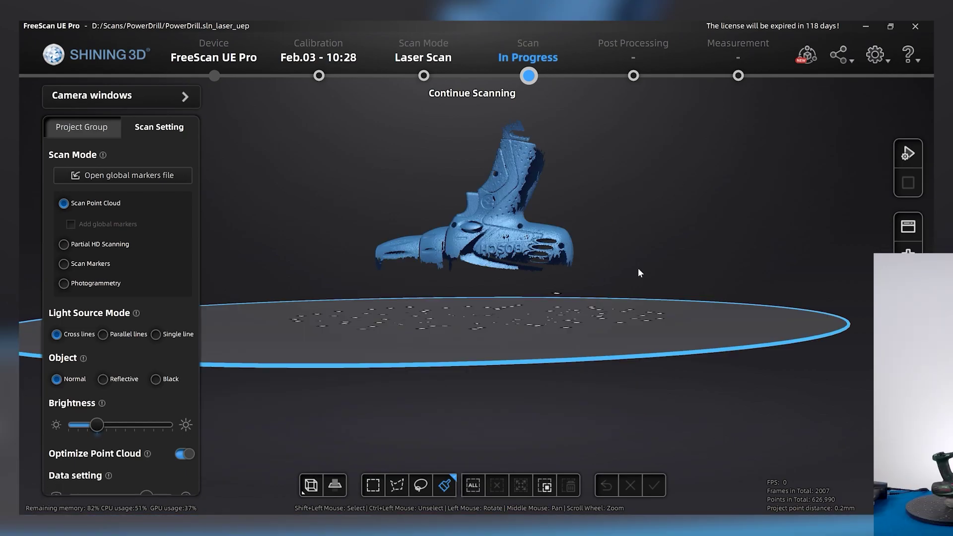
Step: Show Project1 and Project2 together with Project3 in the project group
left_click_drag(616, 268, 582, 305)
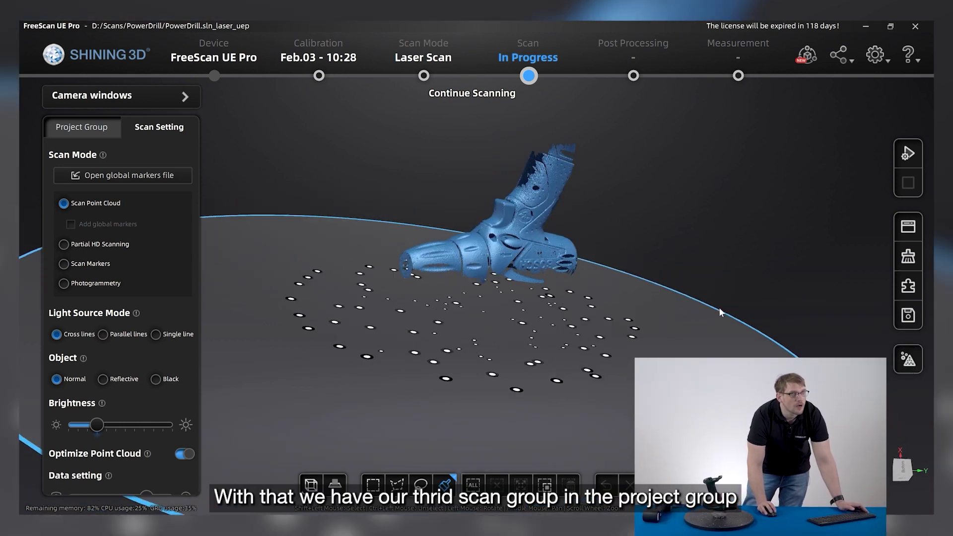
left_click_drag(720, 312, 705, 305)
left_click(72, 130)
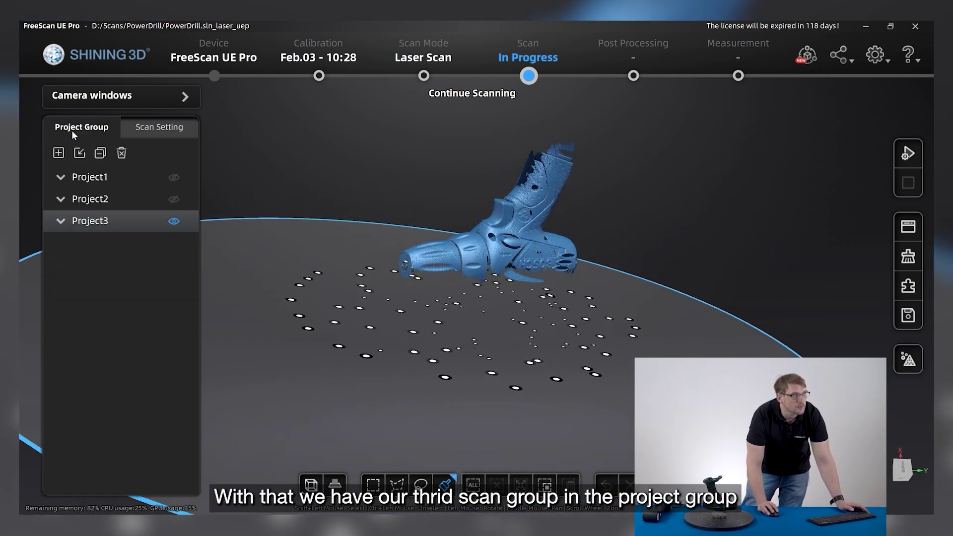
left_click(172, 198)
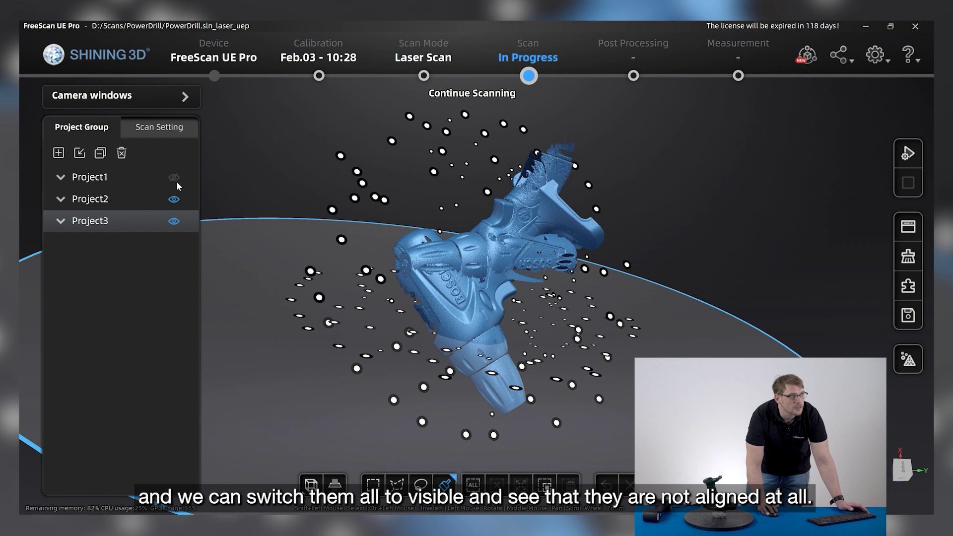
left_click(174, 178)
left_click_drag(323, 332, 365, 272)
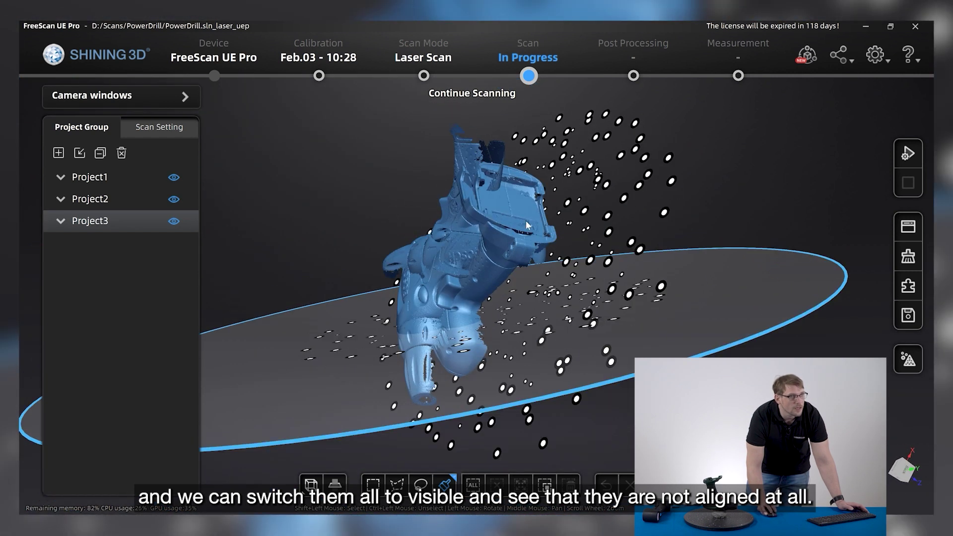
Step: Align the scans By Feature, with Project1 as the fixed model and Project3 as the floated model
left_click(916, 290)
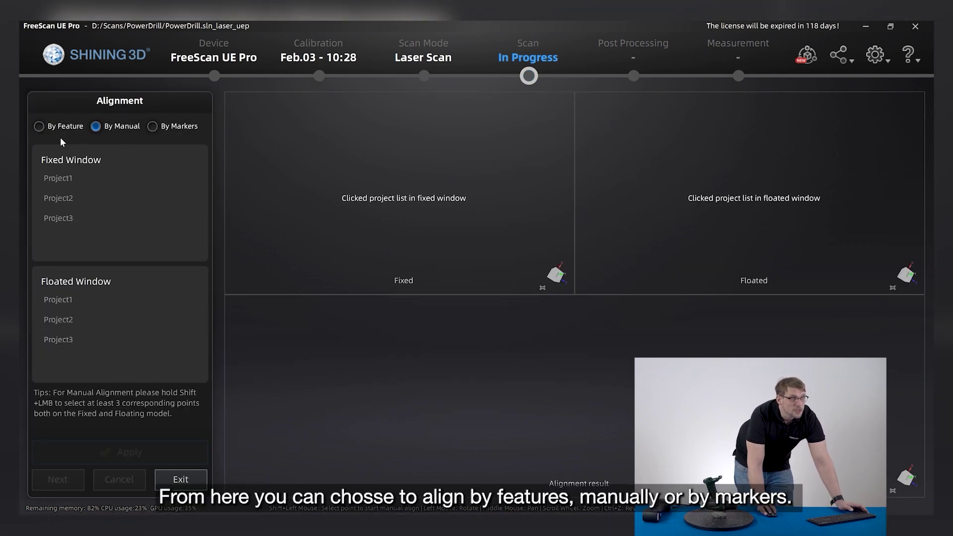
left_click(50, 130)
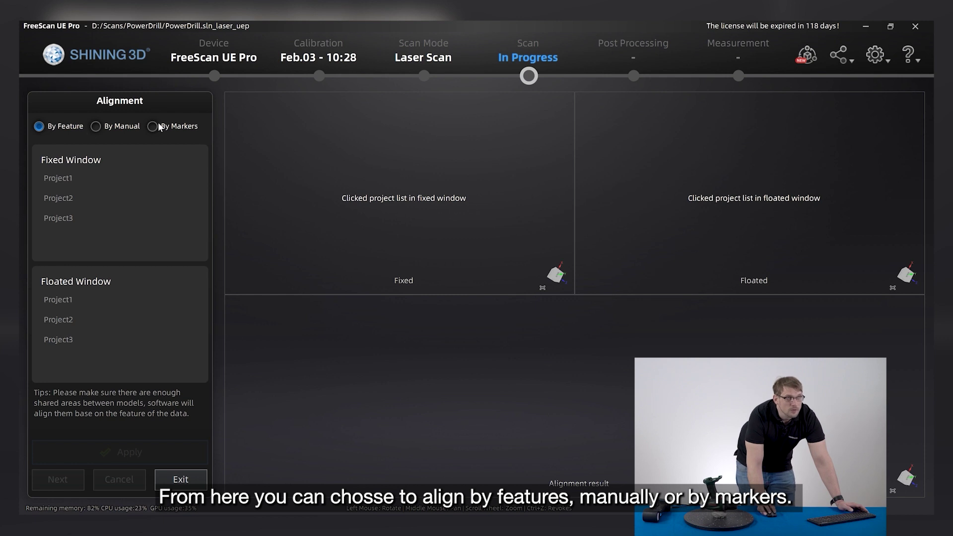
left_click(79, 182)
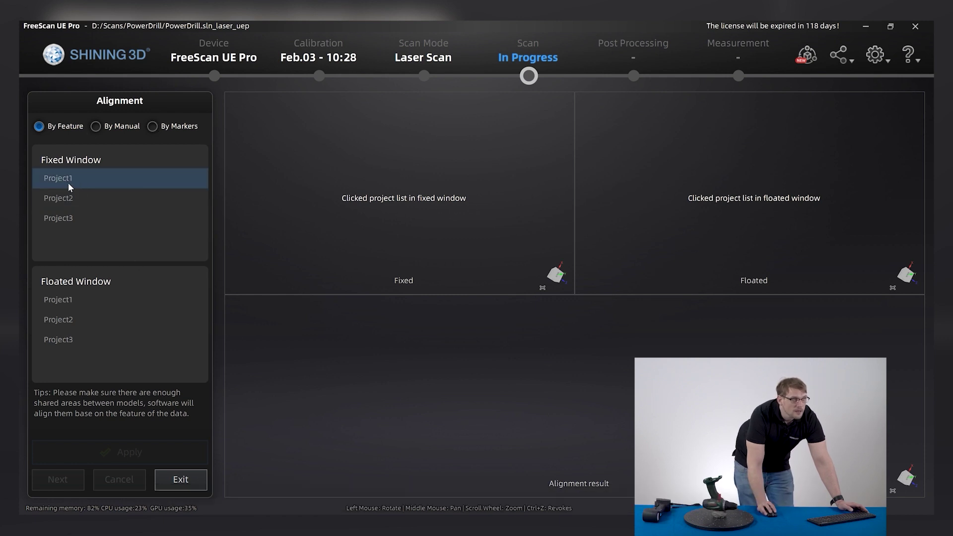
left_click(85, 341)
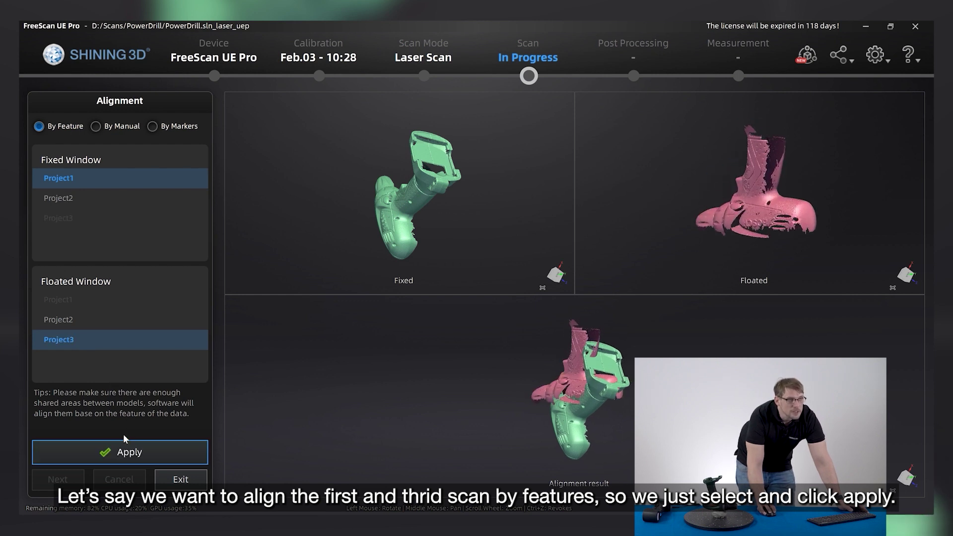
left_click(123, 451)
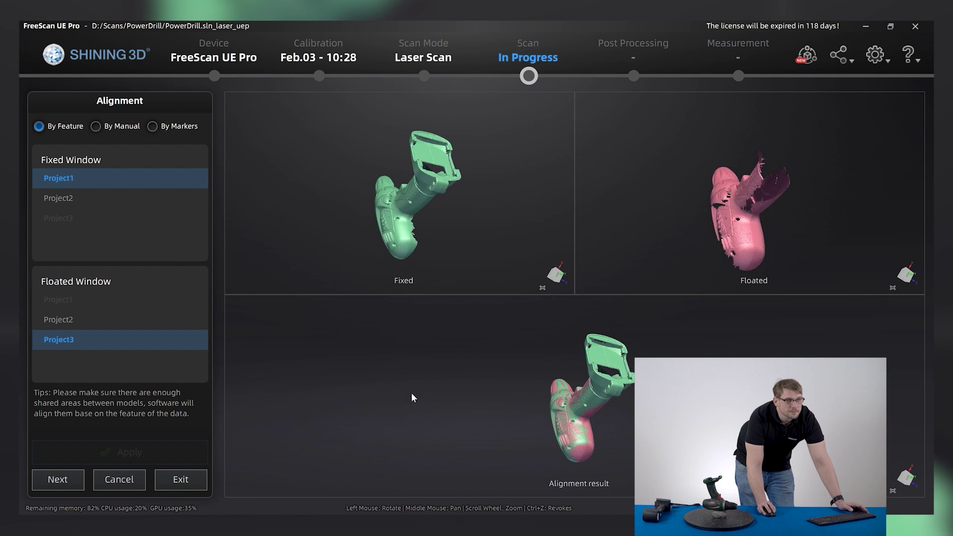
Step: Check the color overlap of the Project1 and Project3 alignment from several sides and accept the result
left_click_drag(412, 397, 585, 372)
left_click_drag(531, 431, 464, 421)
left_click_drag(530, 410, 532, 430)
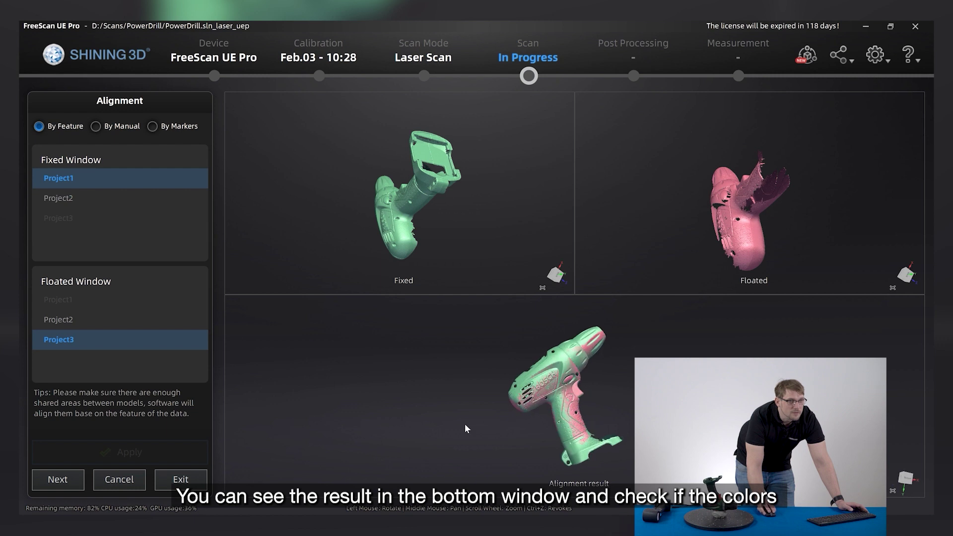
scroll(583, 404, "up", 3)
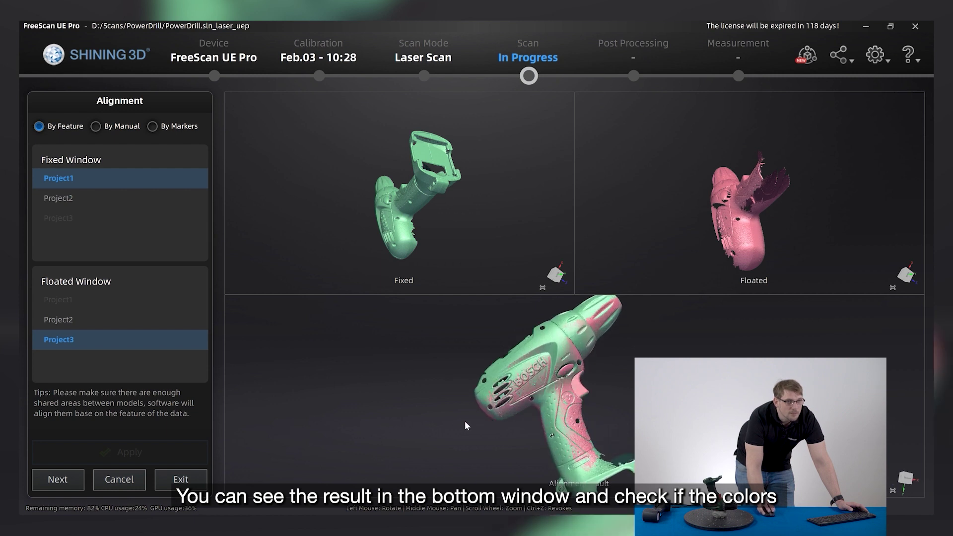
left_click_drag(465, 421, 422, 425)
left_click_drag(443, 385, 618, 356)
left_click_drag(546, 443, 481, 377)
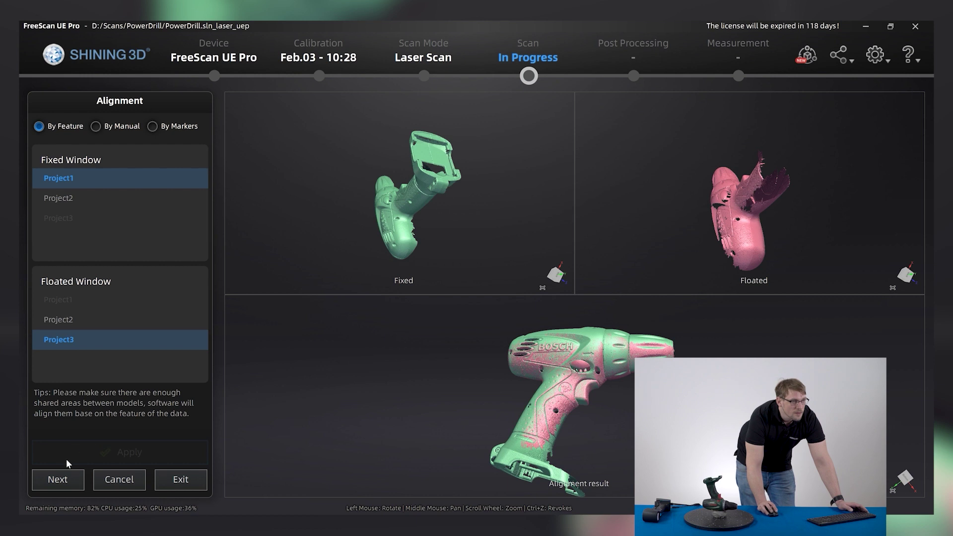
left_click(58, 479)
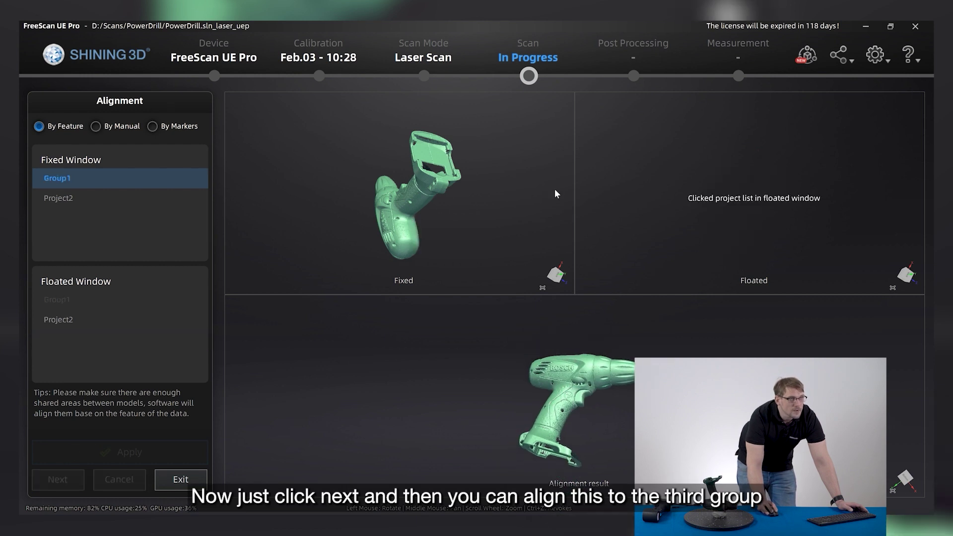
Step: Align Project2 to Group1 by feature, accept the result and leave the alignment
left_click(134, 326)
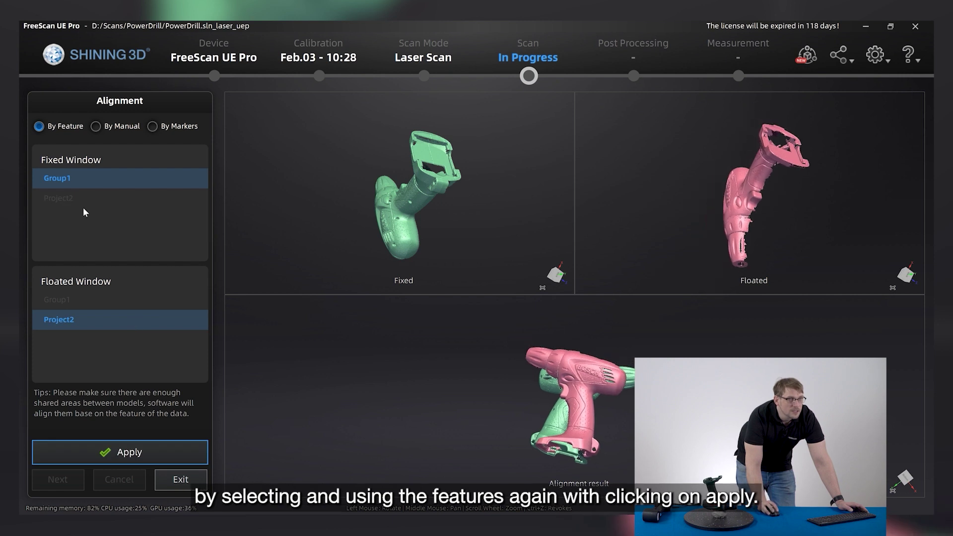
left_click(152, 449)
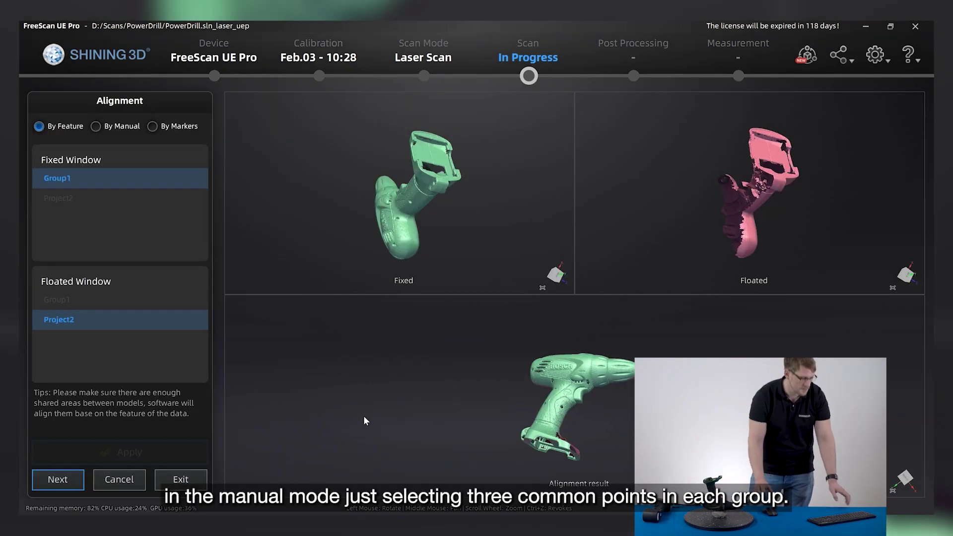
left_click_drag(633, 439, 537, 400)
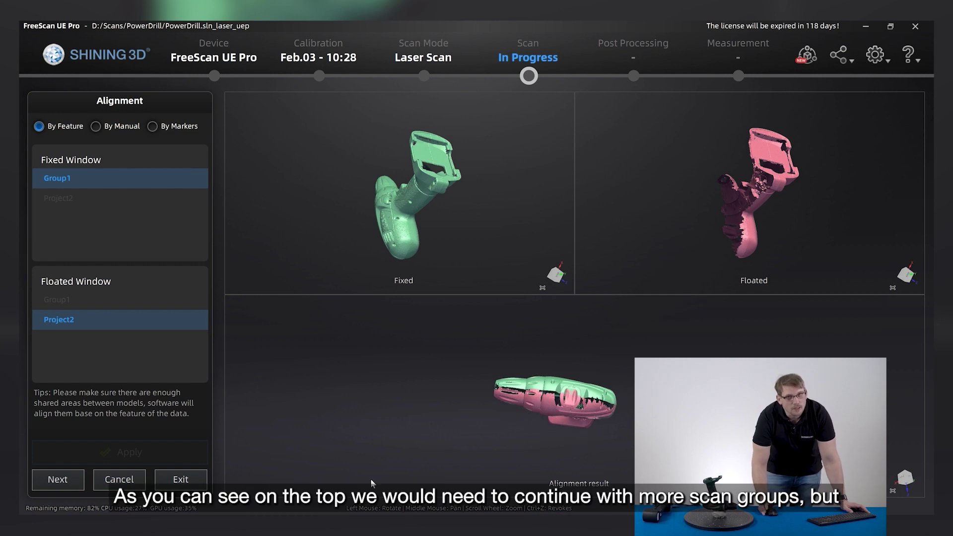
left_click(60, 480)
left_click(180, 479)
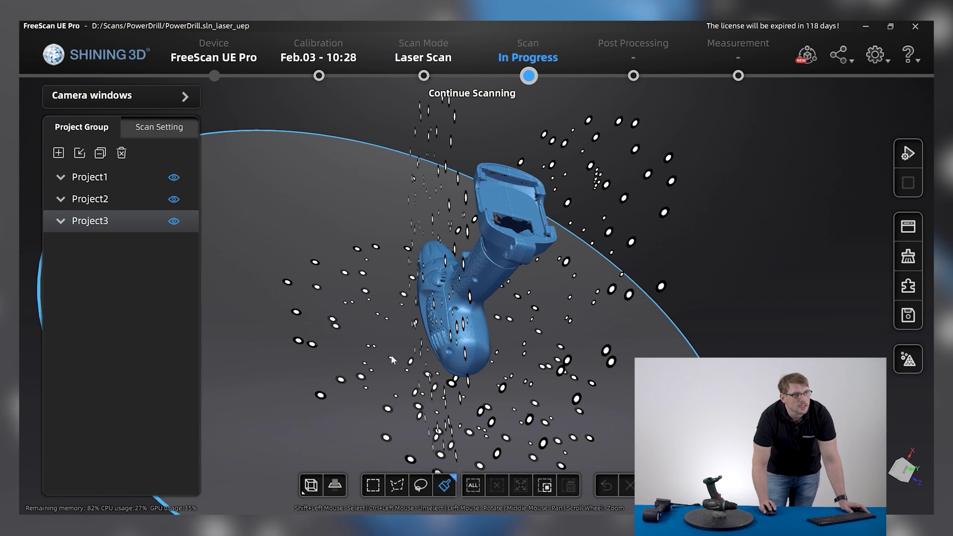
Step: Hide the markers of Project1, Project2 and Project3 so that only their point cloud data is shown
left_click(61, 178)
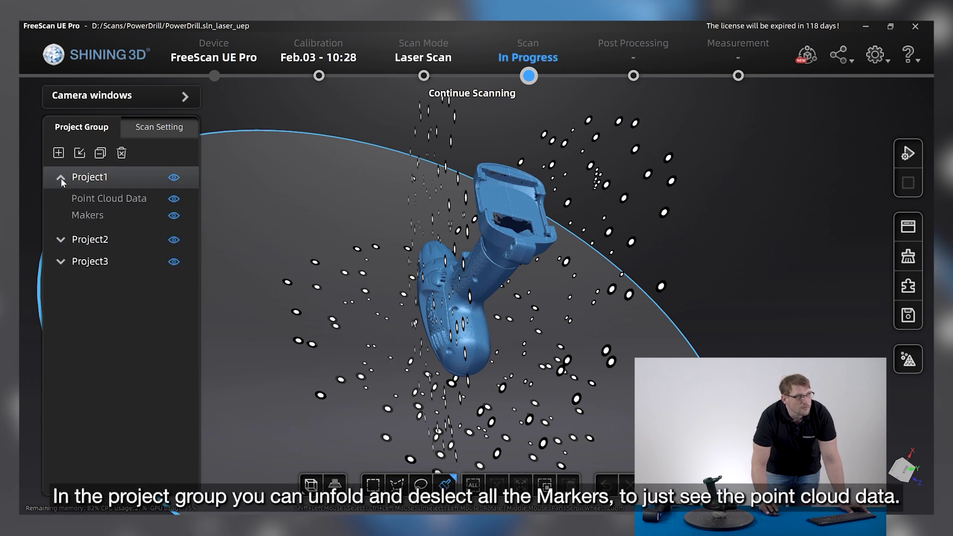
left_click(173, 216)
left_click(60, 241)
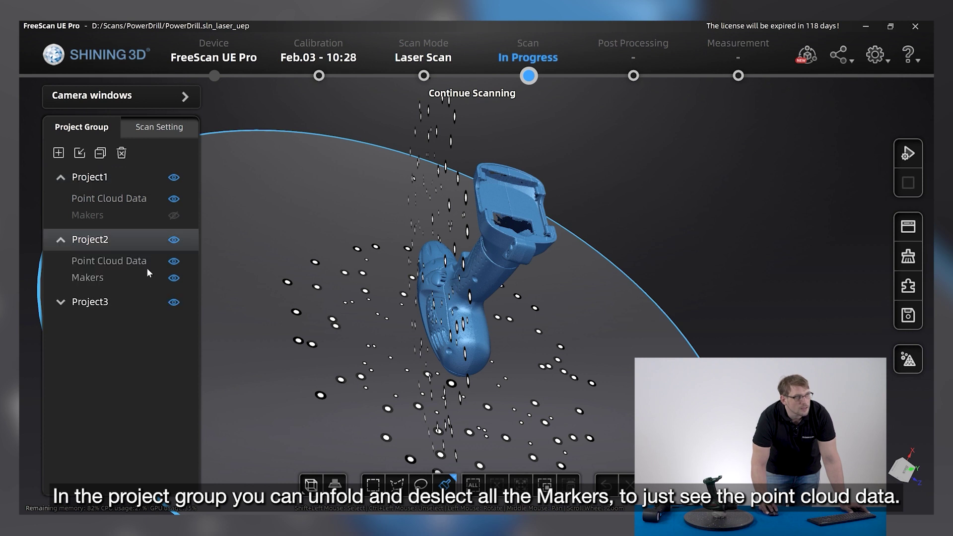
left_click(172, 277)
left_click(60, 303)
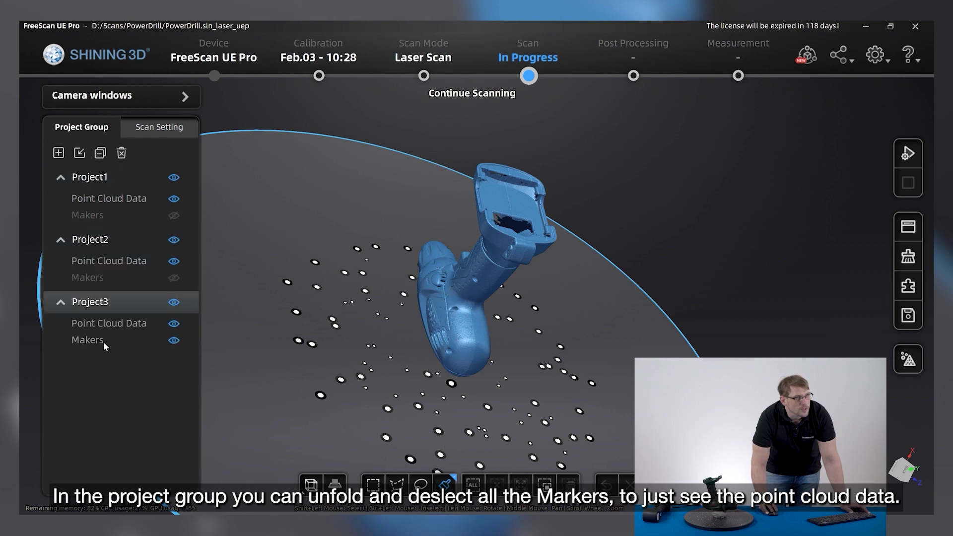
left_click(174, 341)
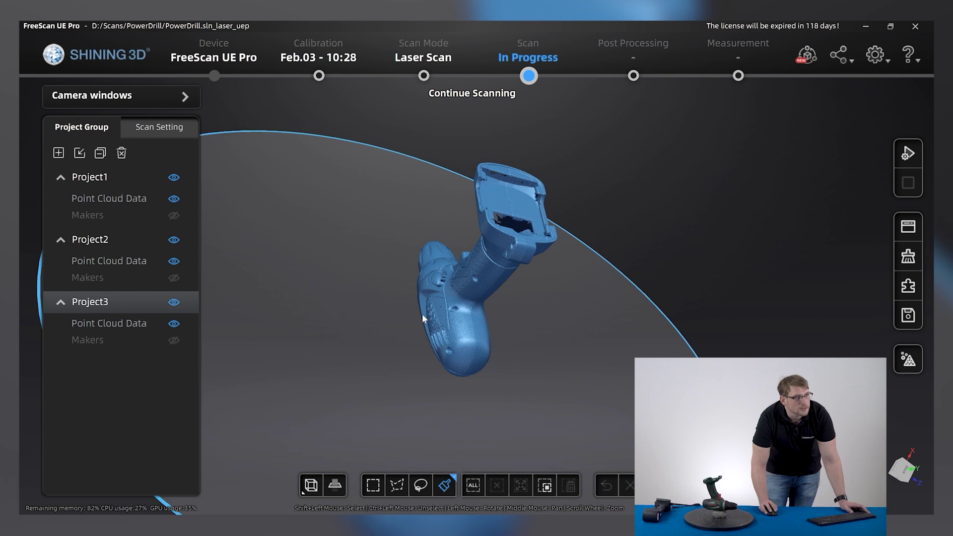
Step: Mesh the aligned point clouds of the drill and apply the mesh optimization with Recommended parameters enabled
left_click_drag(422, 314, 400, 353)
scroll(400, 342, "up", 5)
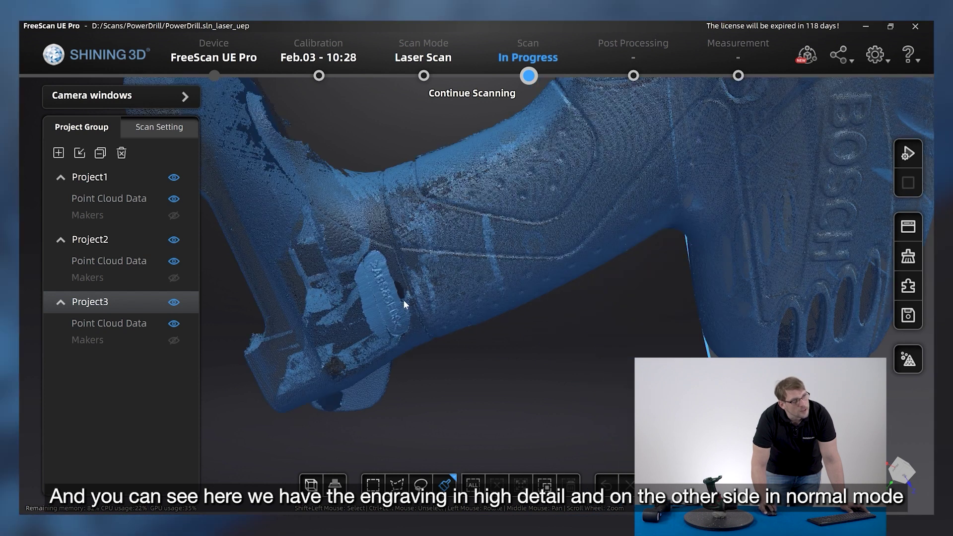
scroll(403, 299, "down", 5)
left_click_drag(412, 301, 513, 374)
scroll(519, 324, "up", 5)
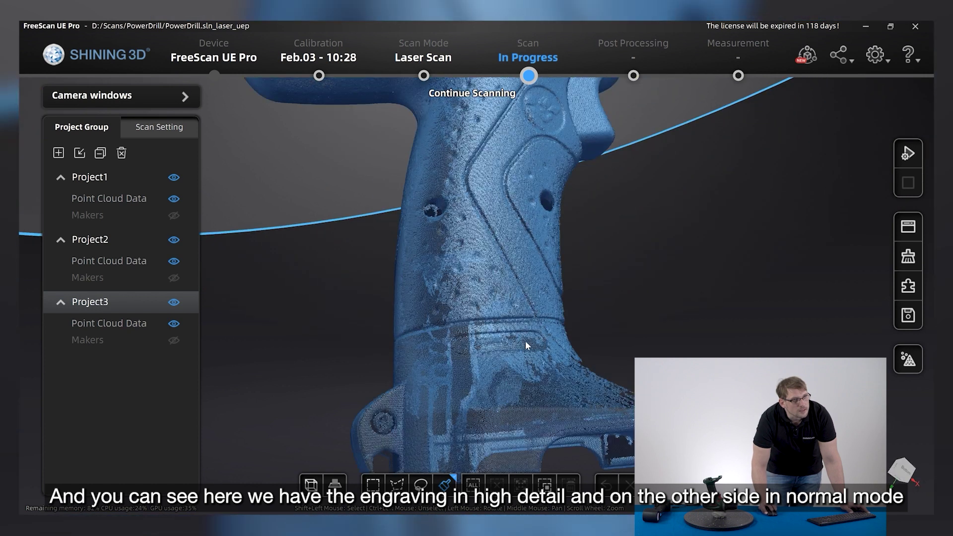
scroll(525, 341, "down", 8)
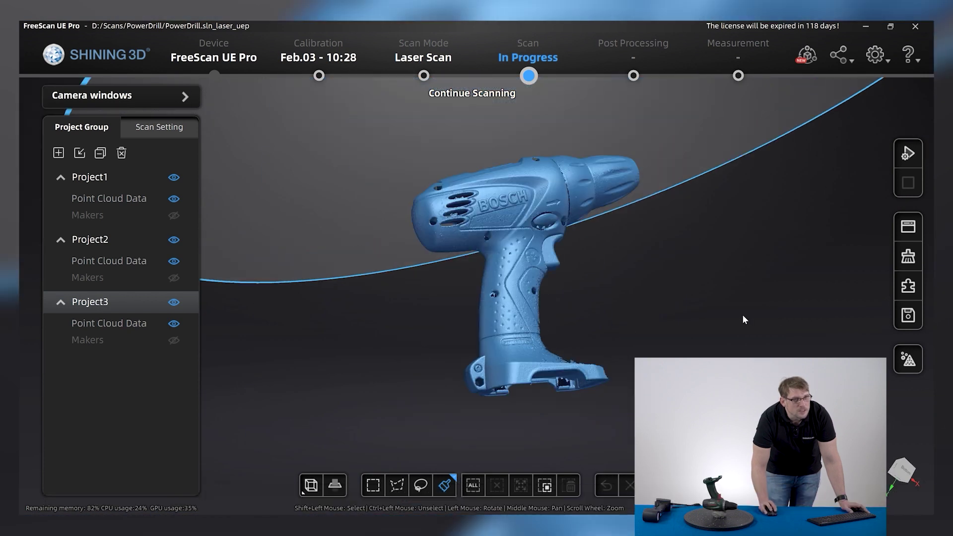
left_click(909, 361)
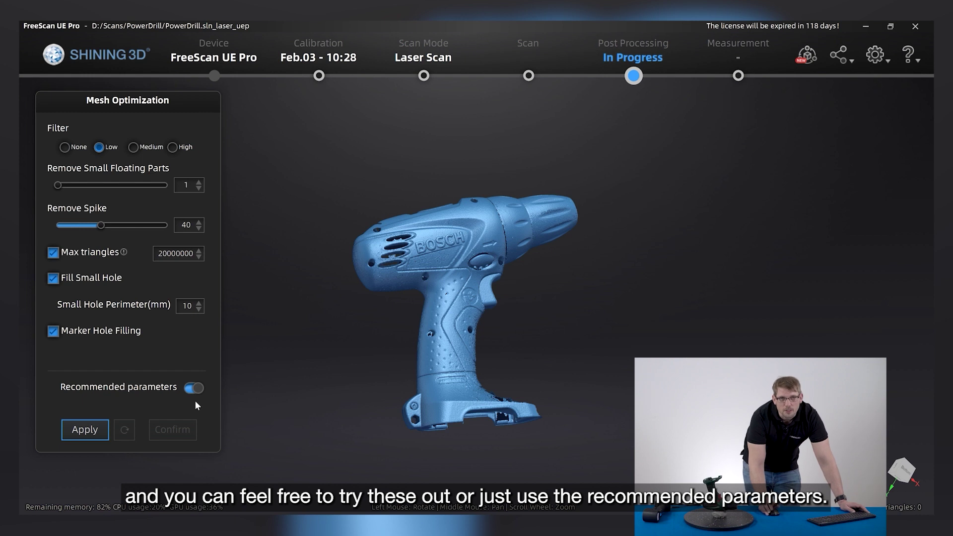
left_click(73, 431)
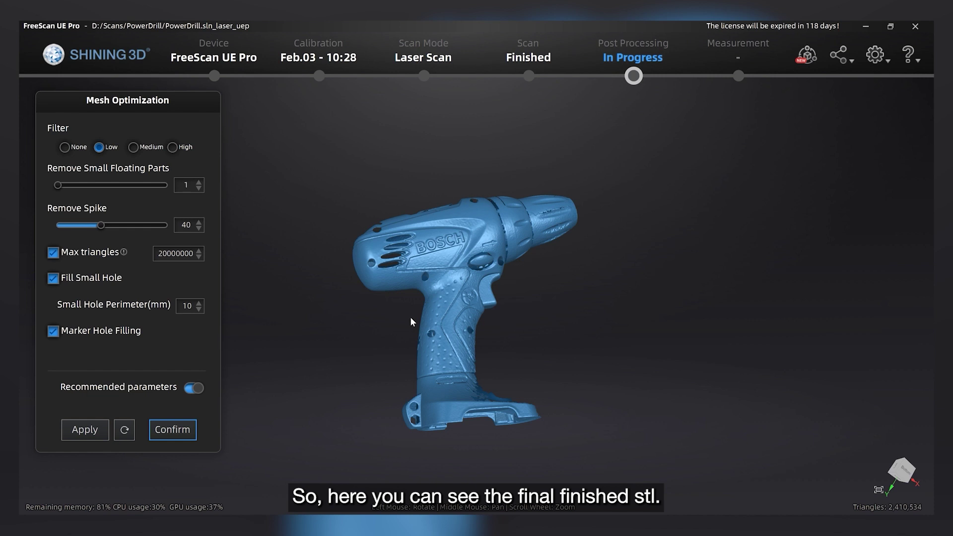
Step: Examine the meshed drill for missed spots and compare the engraved lettering on both sides of the handle
left_click_drag(520, 311, 492, 300)
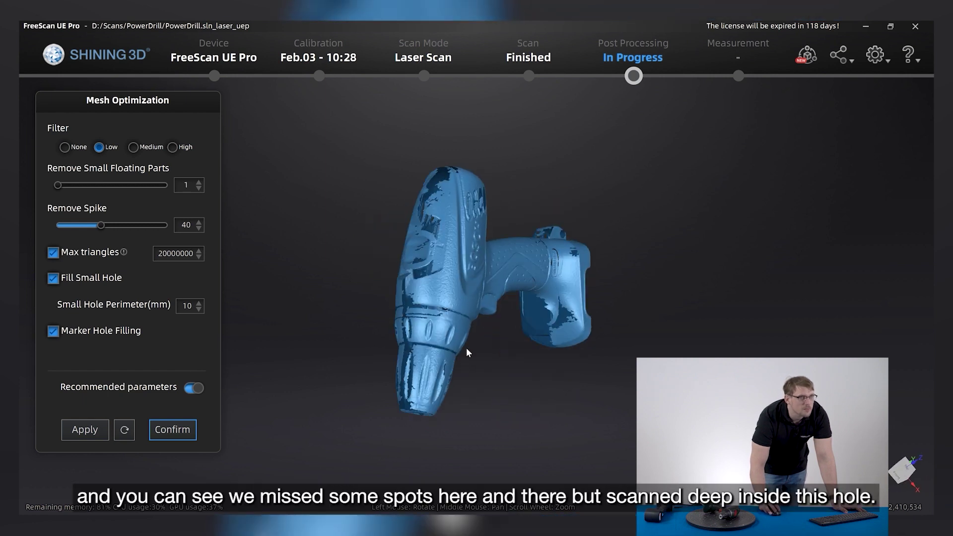
left_click_drag(494, 379, 596, 410)
scroll(522, 394, "up", 10)
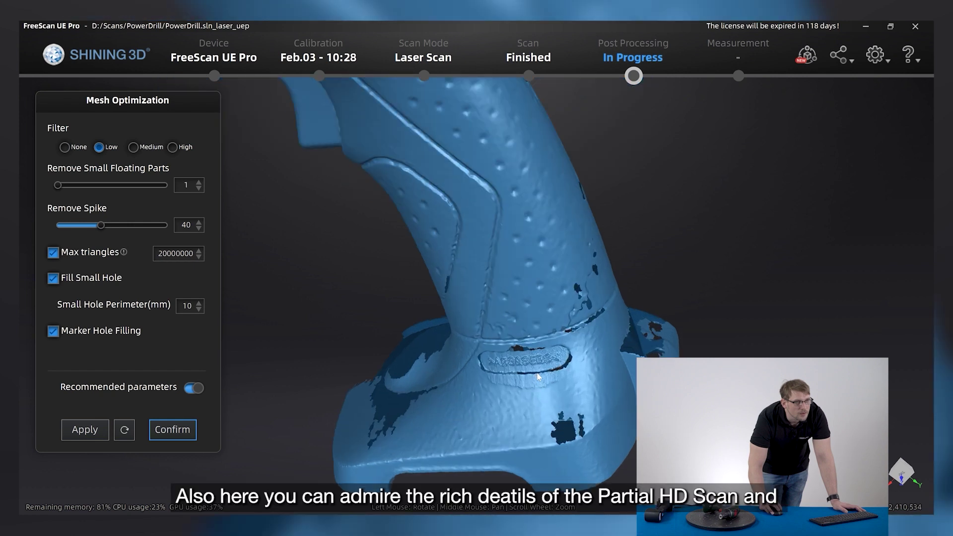
left_click_drag(548, 275, 580, 250)
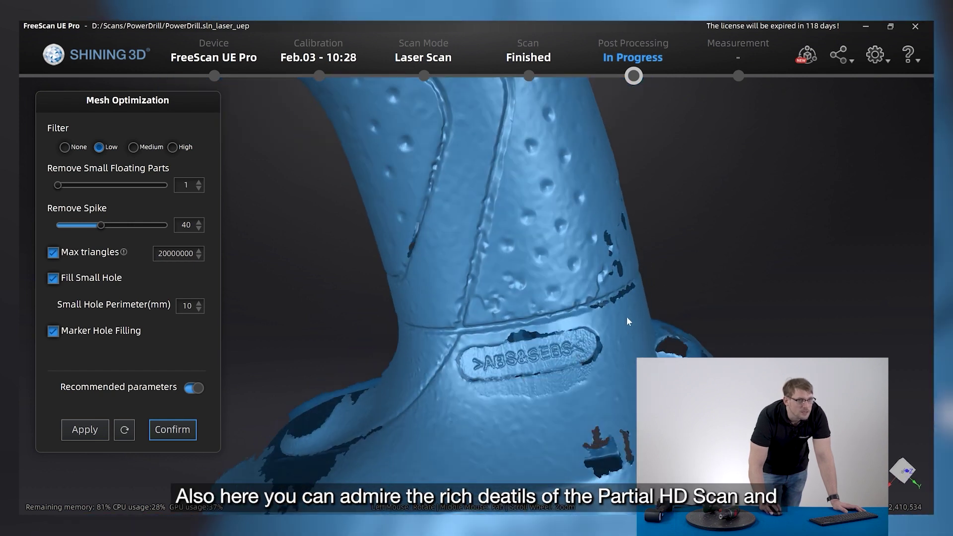
left_click_drag(627, 317, 591, 360)
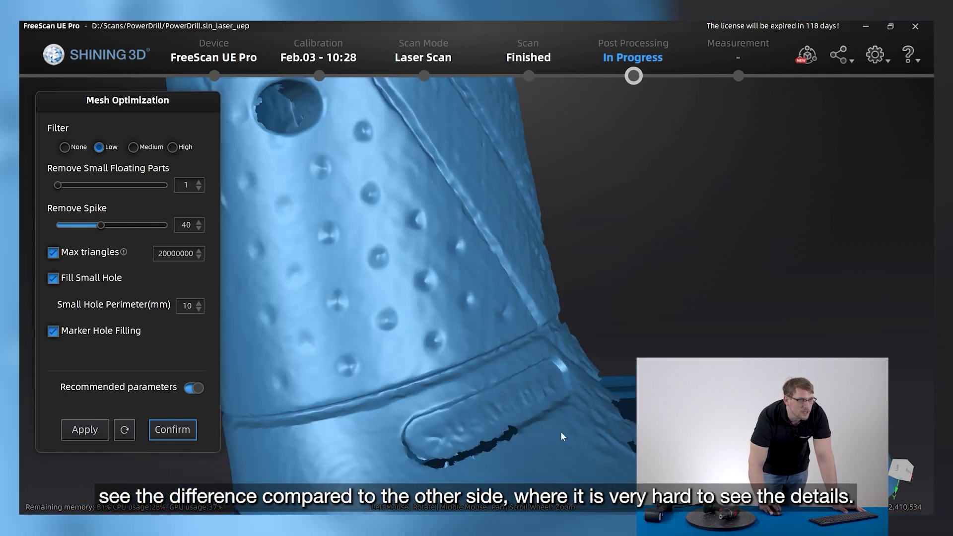
left_click_drag(562, 436, 607, 238)
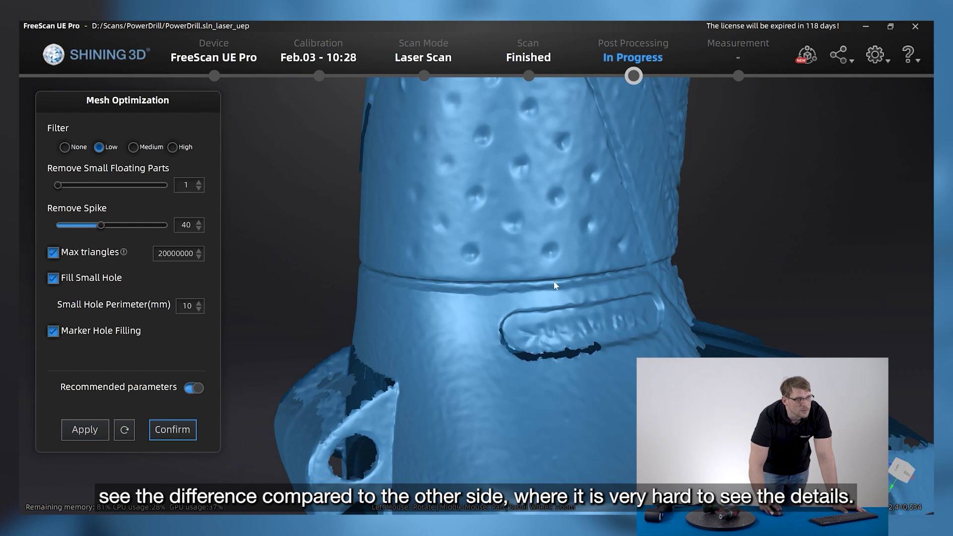
scroll(621, 348, "down", 5)
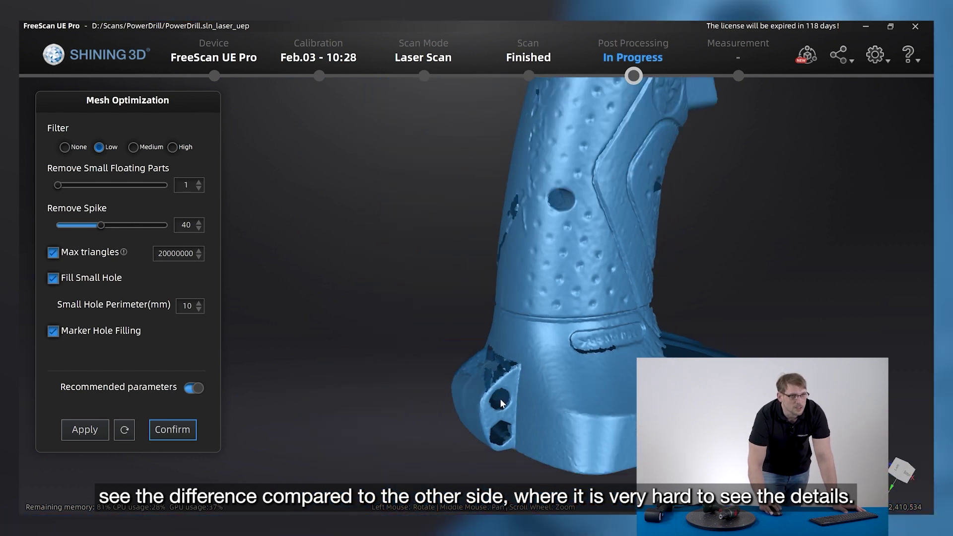
Step: Confirm the mesh optimization result to proceed to the post-processing functions
left_click(172, 430)
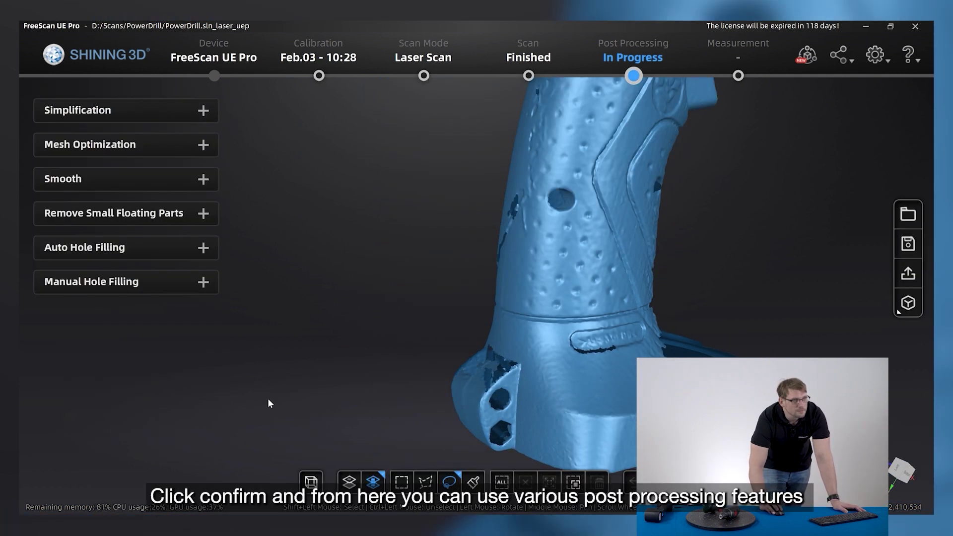
scroll(652, 299, "down", 3)
scroll(652, 305, "down", 3)
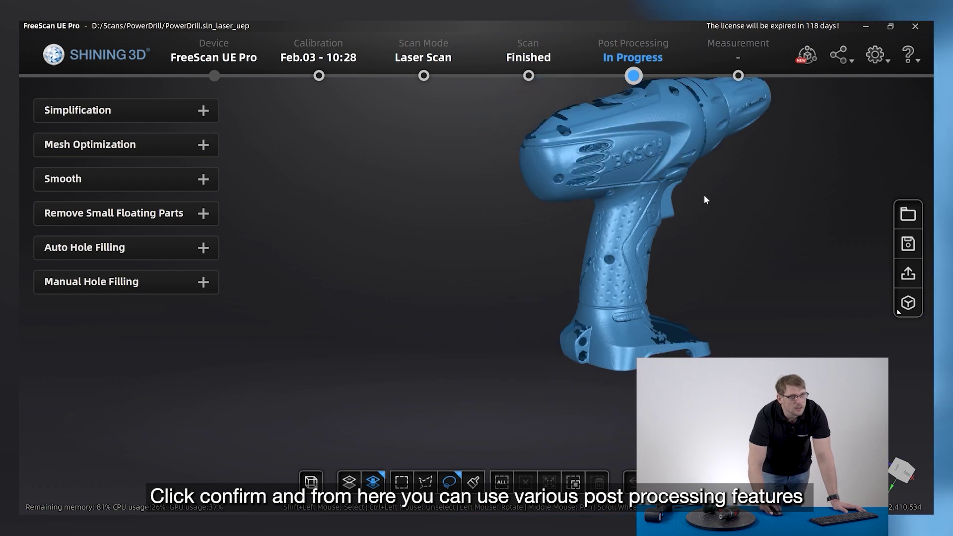
middle_click_drag(736, 252, 666, 293)
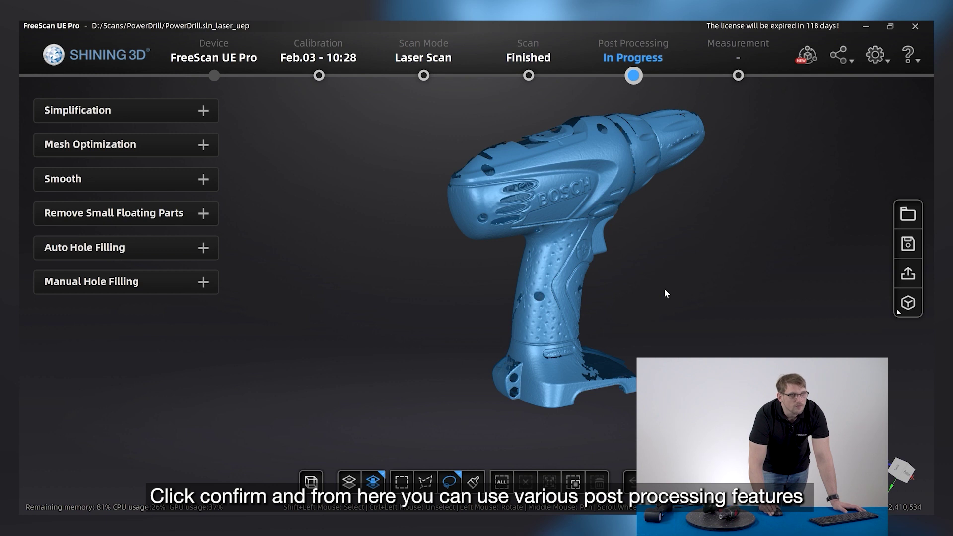